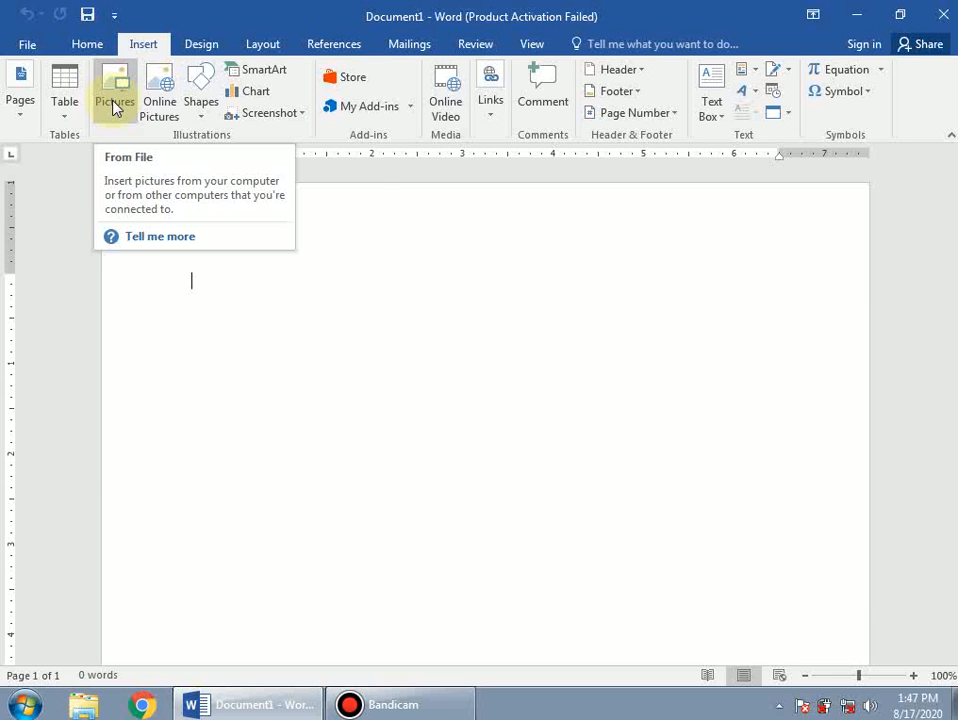
left_click(113, 104)
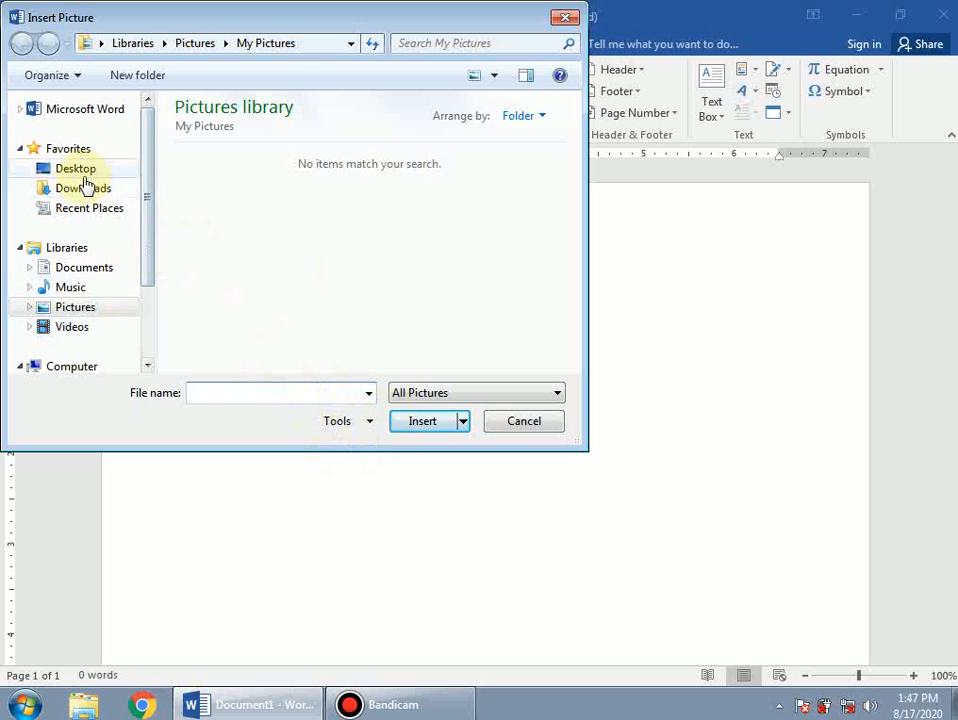
left_click(75, 310)
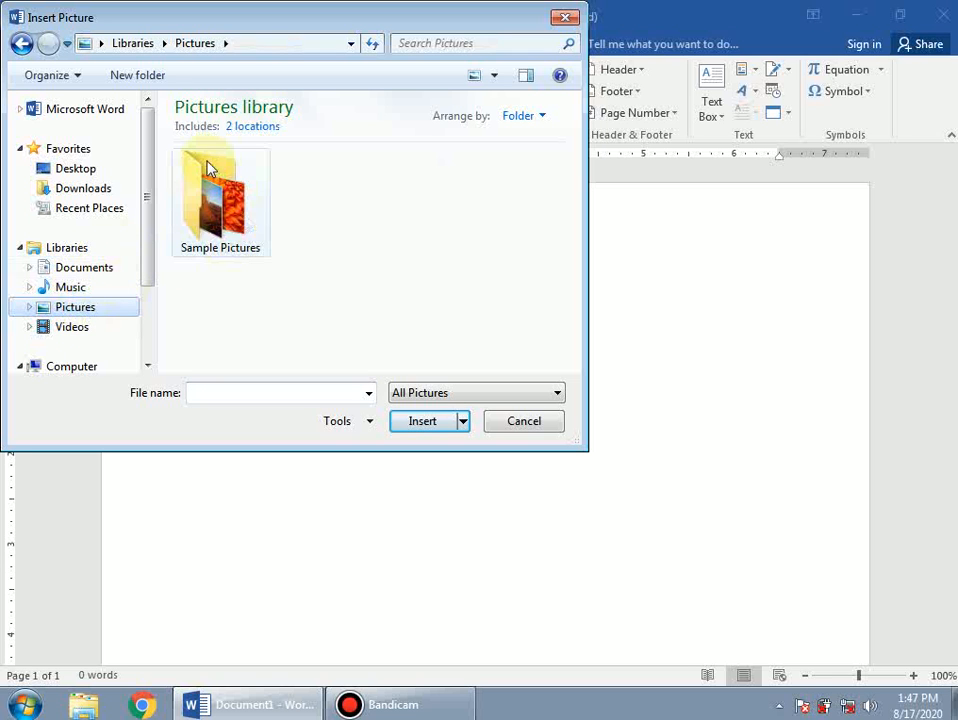
left_click(230, 206)
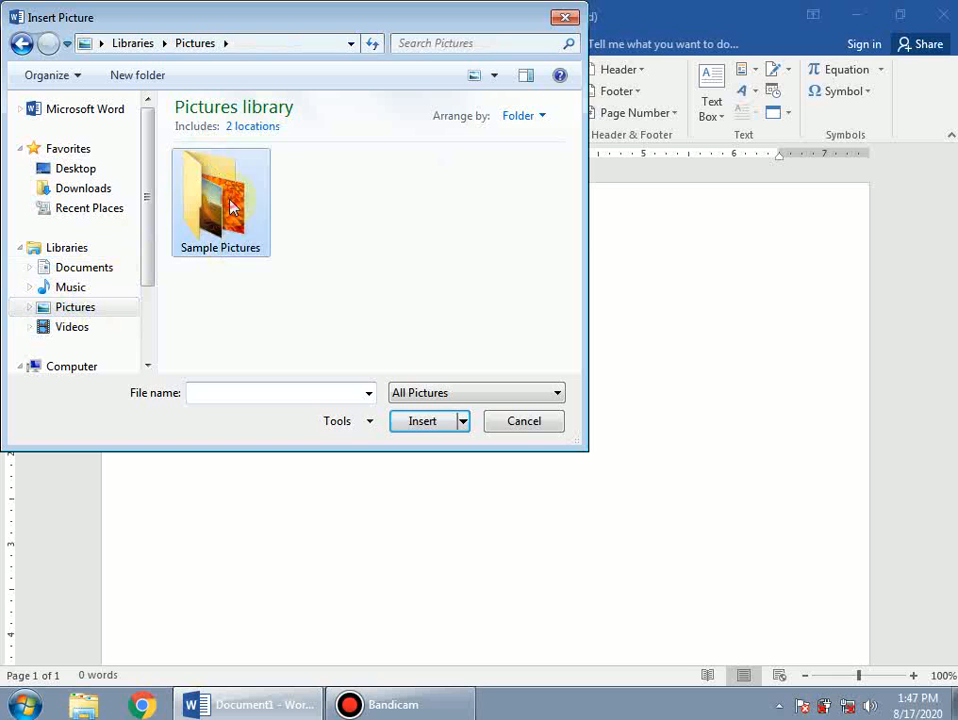
double_click(230, 206)
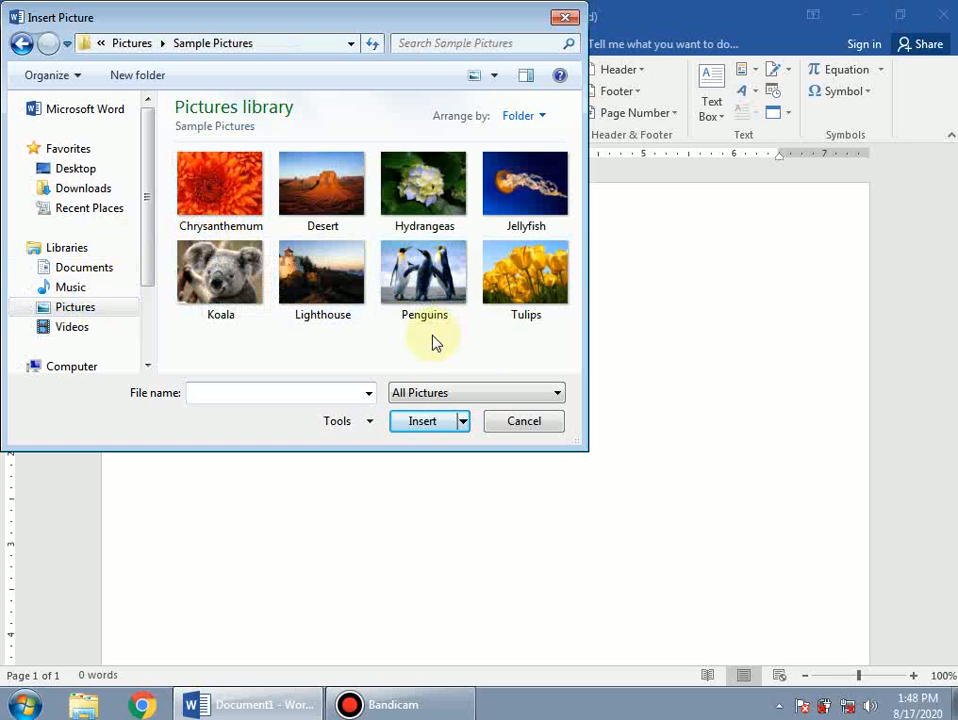
left_click(420, 283)
left_click(422, 425)
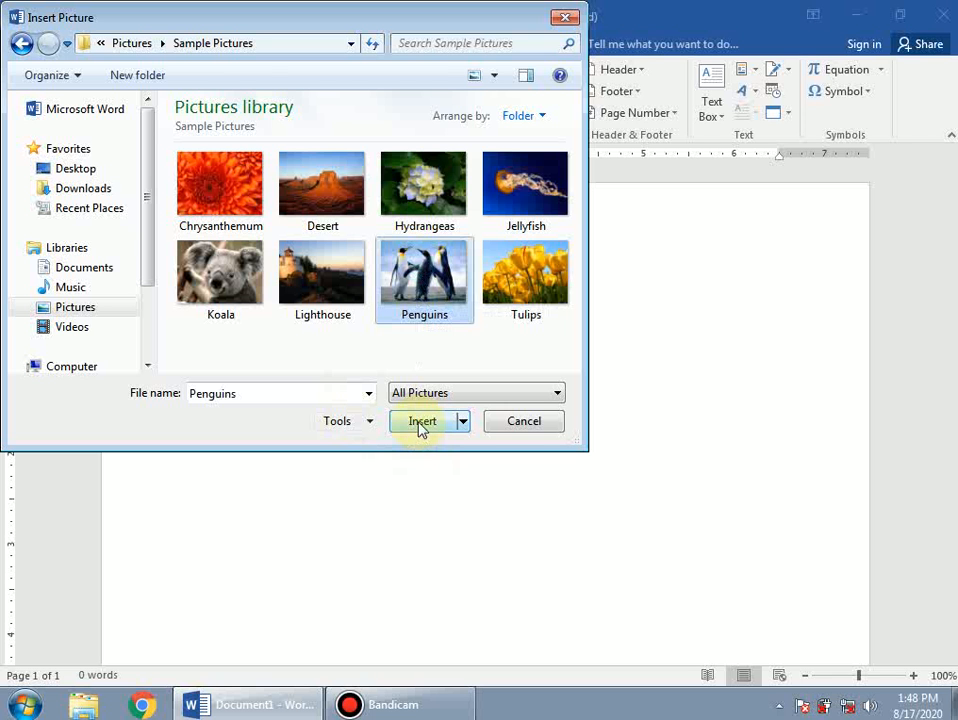
left_click(422, 425)
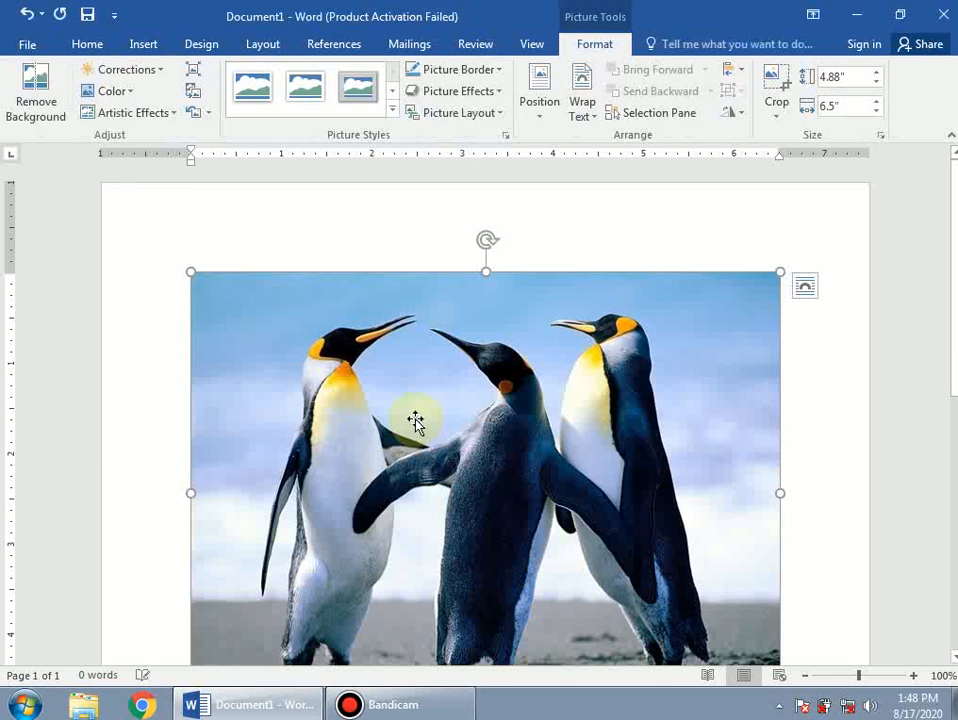
scroll(538, 445, "down", 3)
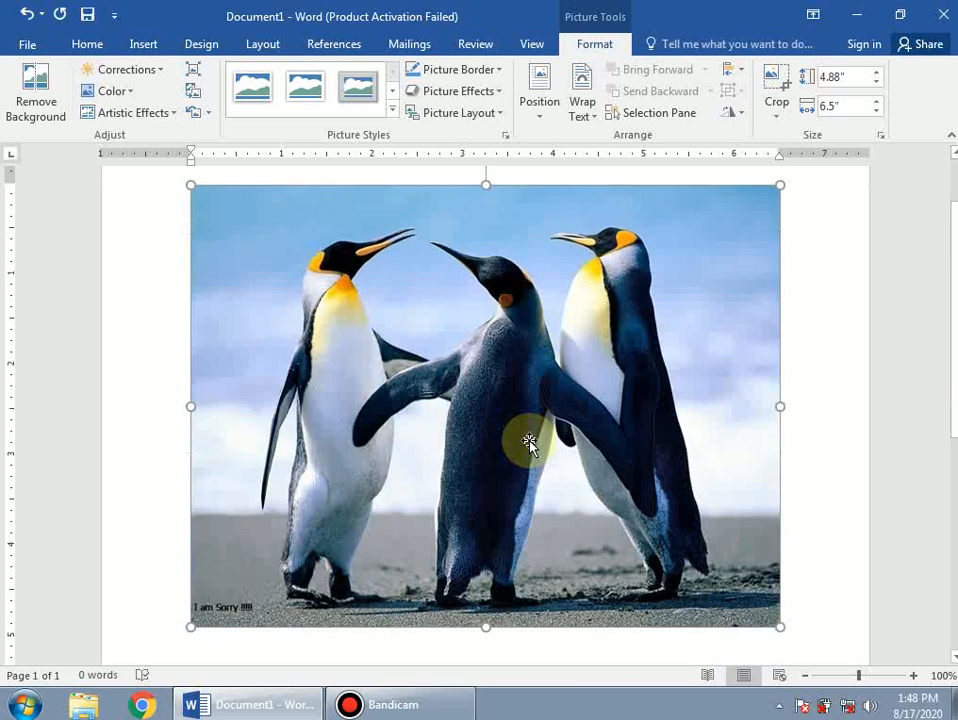
scroll(422, 438, "up", 2)
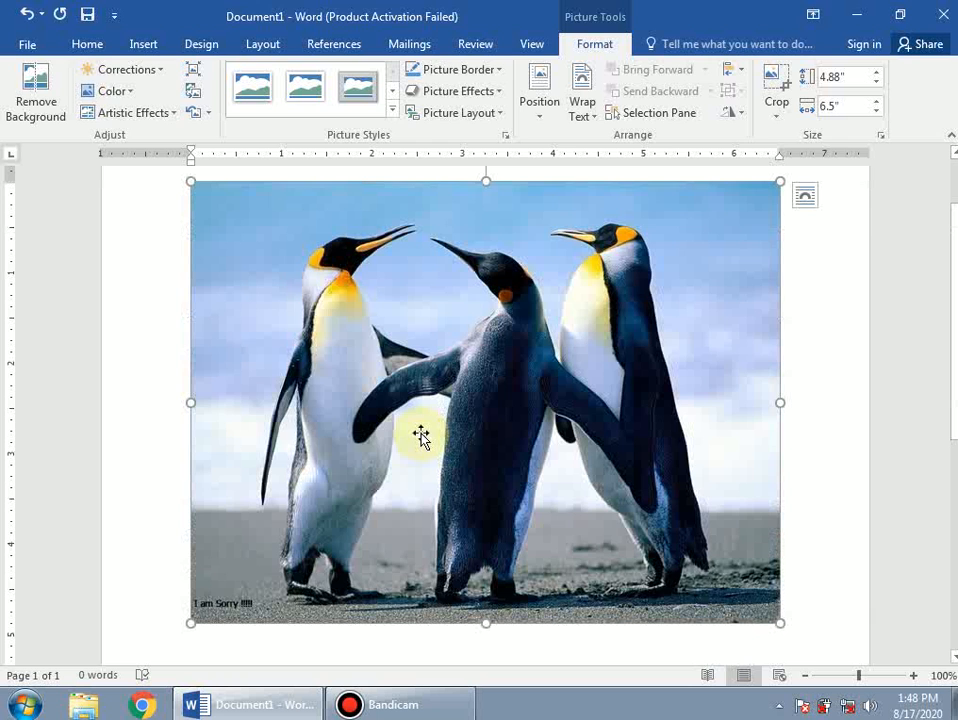
key("ctrl+z")
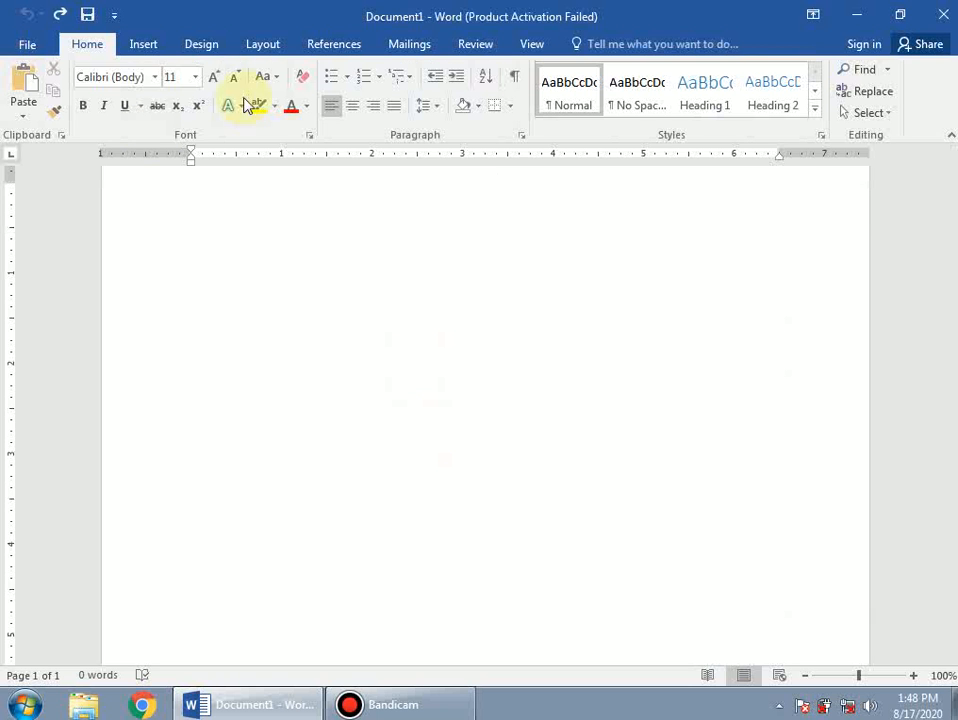
Insert the young boy's portrait photo from D:\Books\2 Semester\HTML into the document.
left_click(142, 48)
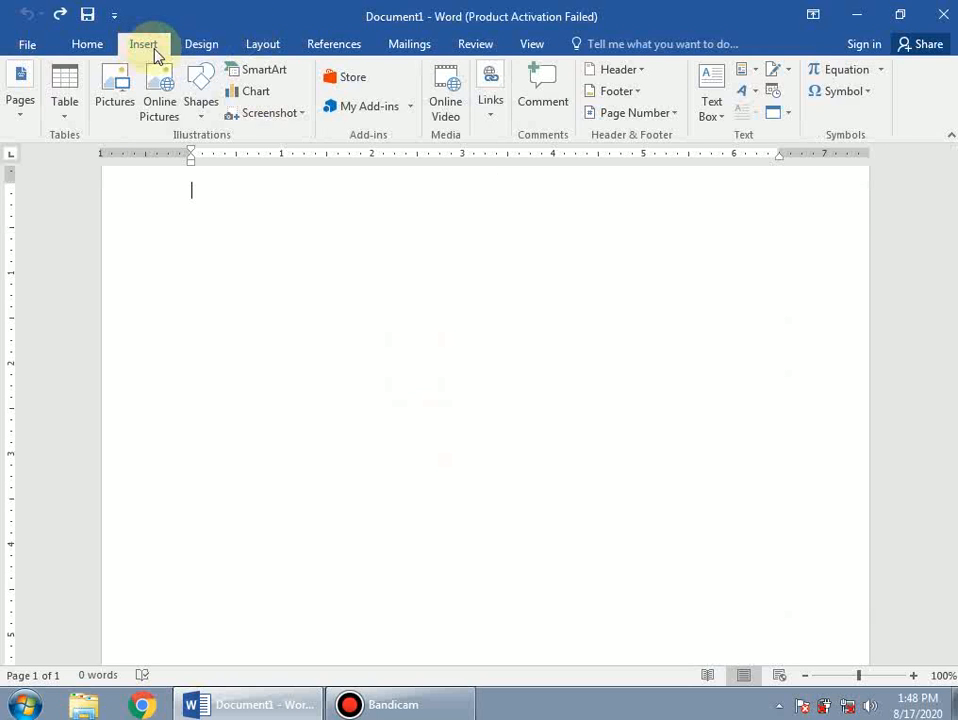
left_click(113, 101)
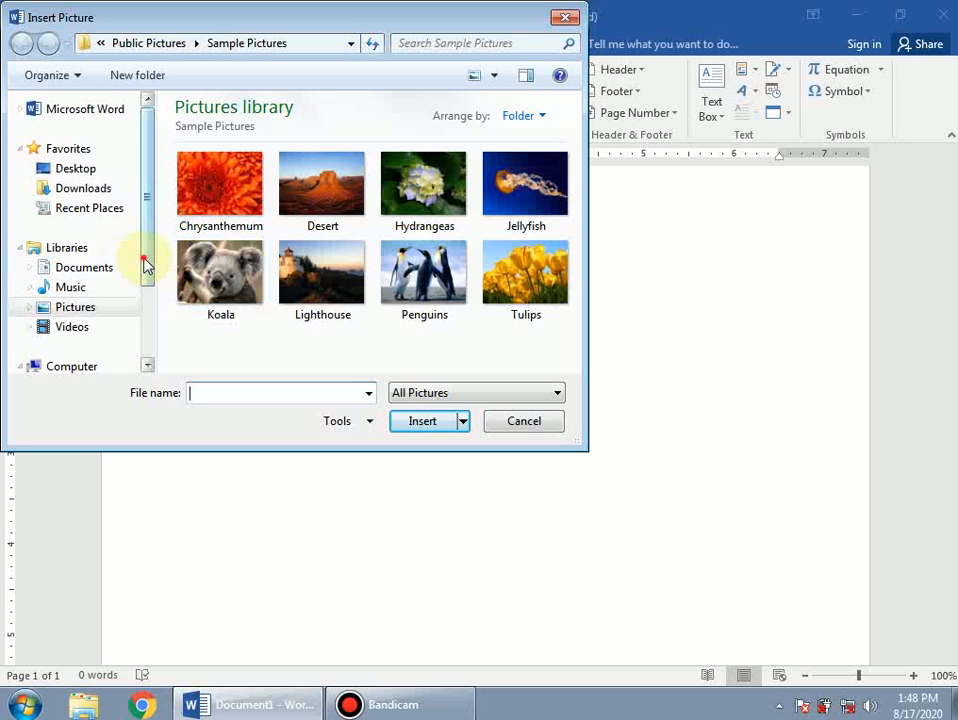
left_click_drag(145, 263, 145, 310)
left_click(90, 338)
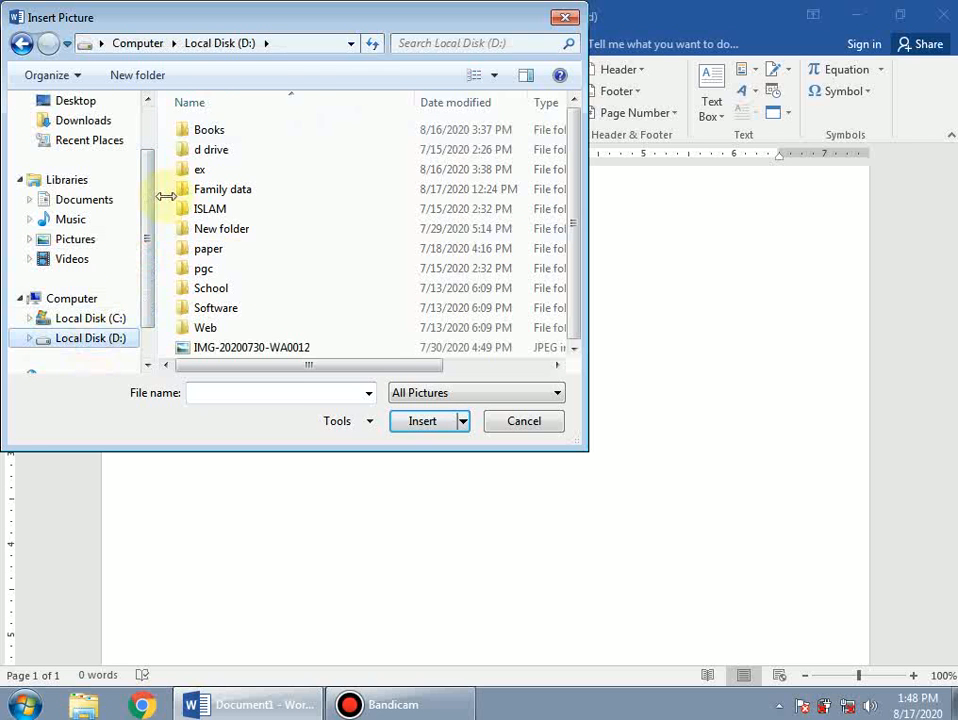
double_click(216, 134)
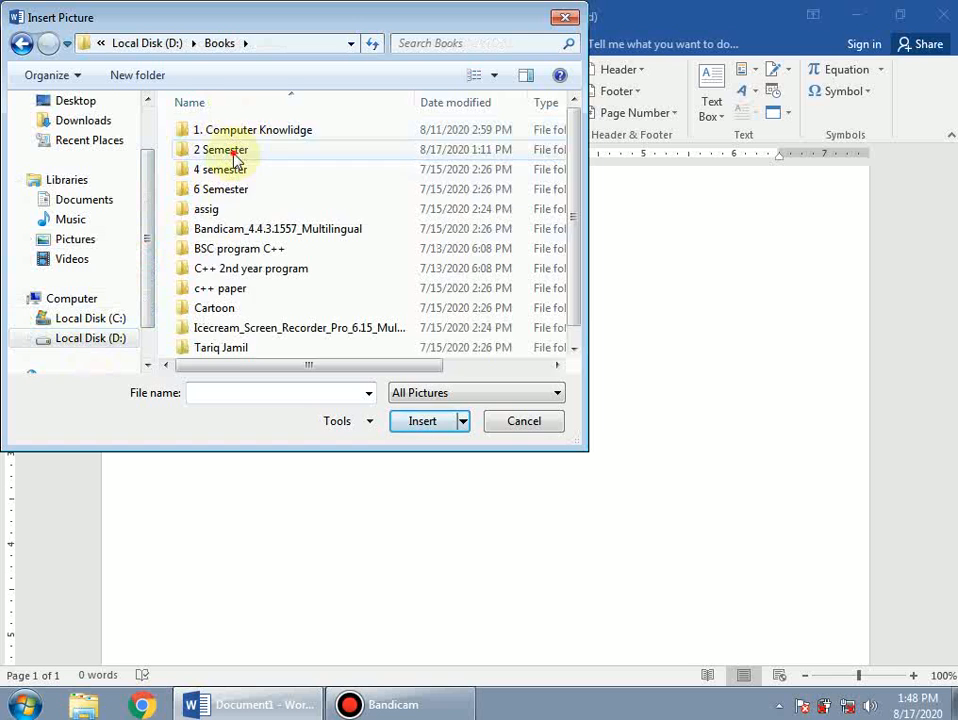
double_click(232, 150)
left_click(217, 189)
double_click(217, 189)
left_click(240, 300)
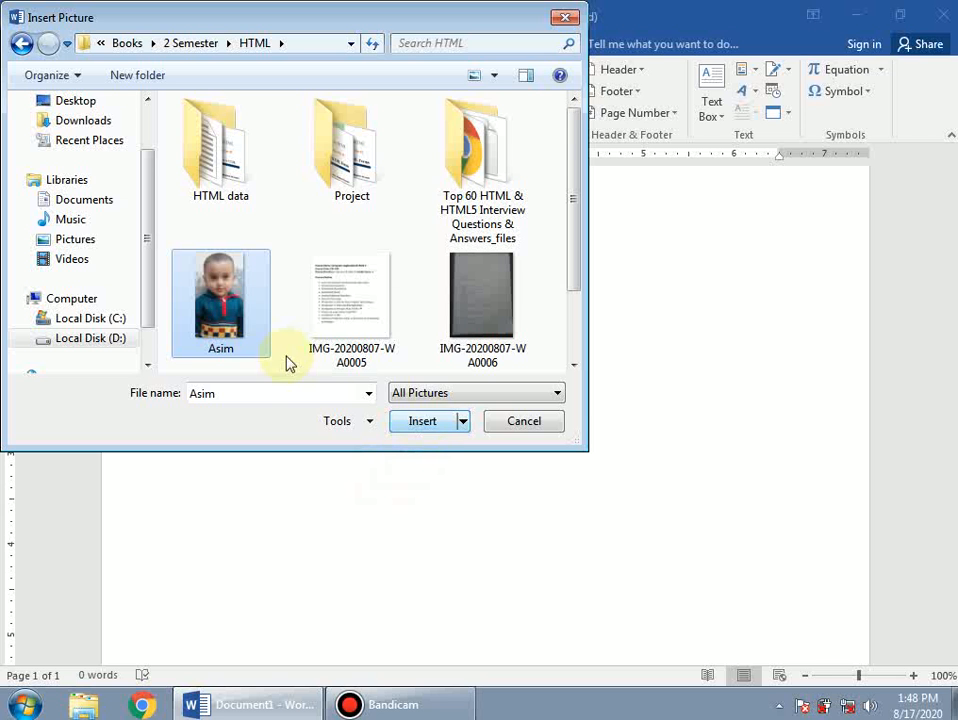
left_click(426, 423)
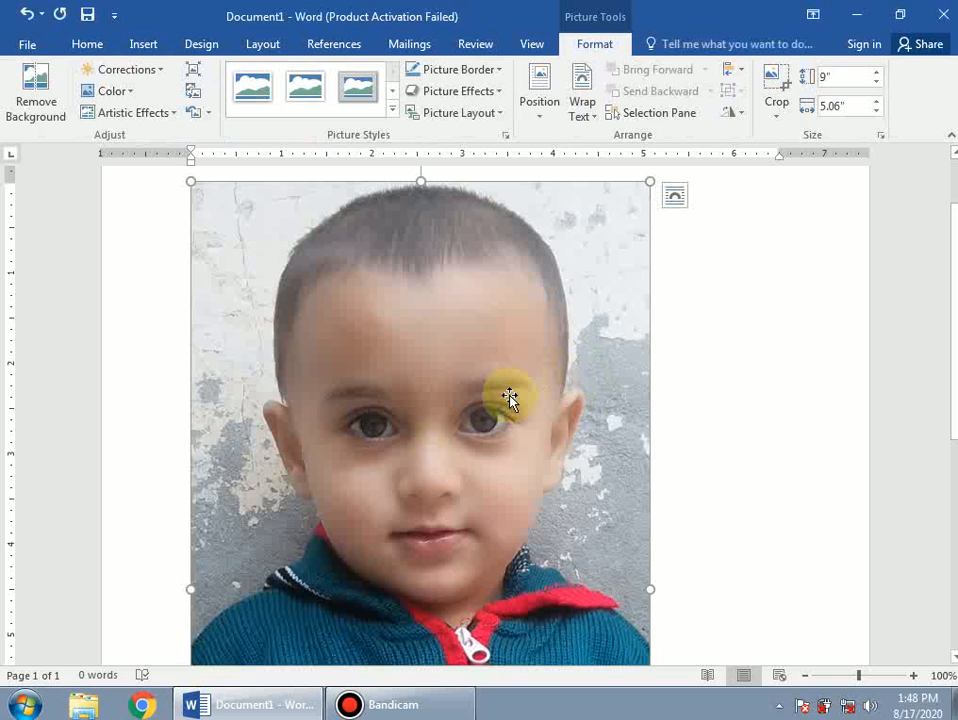
Shrink the boy's photo proportionally by its corner to about 1.26" by 0.71".
scroll(519, 387, "down", 8)
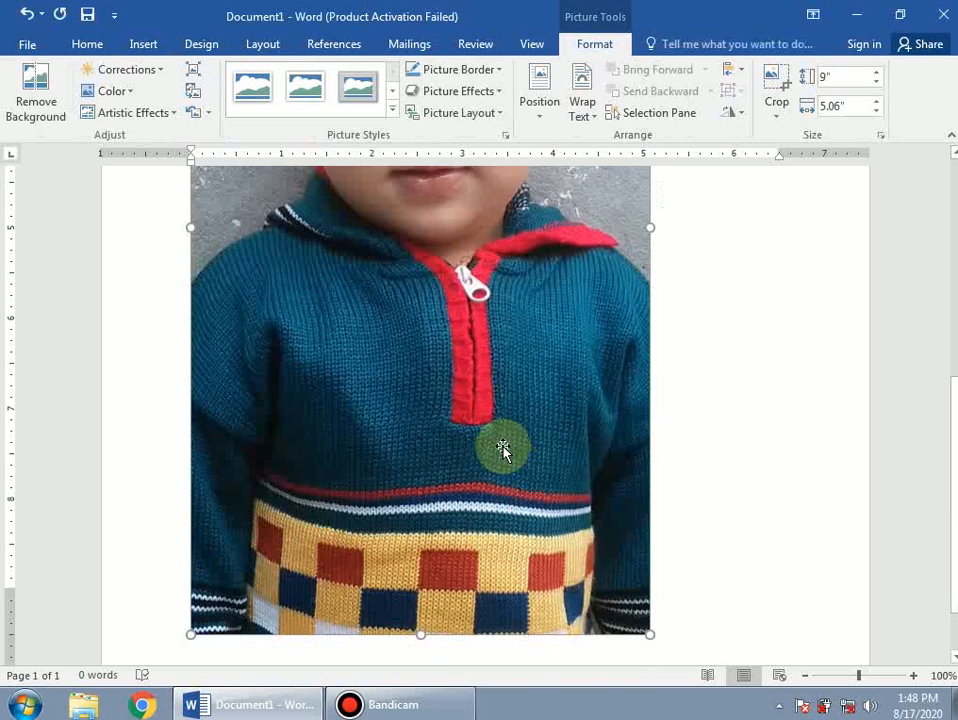
scroll(482, 430, "up", 5)
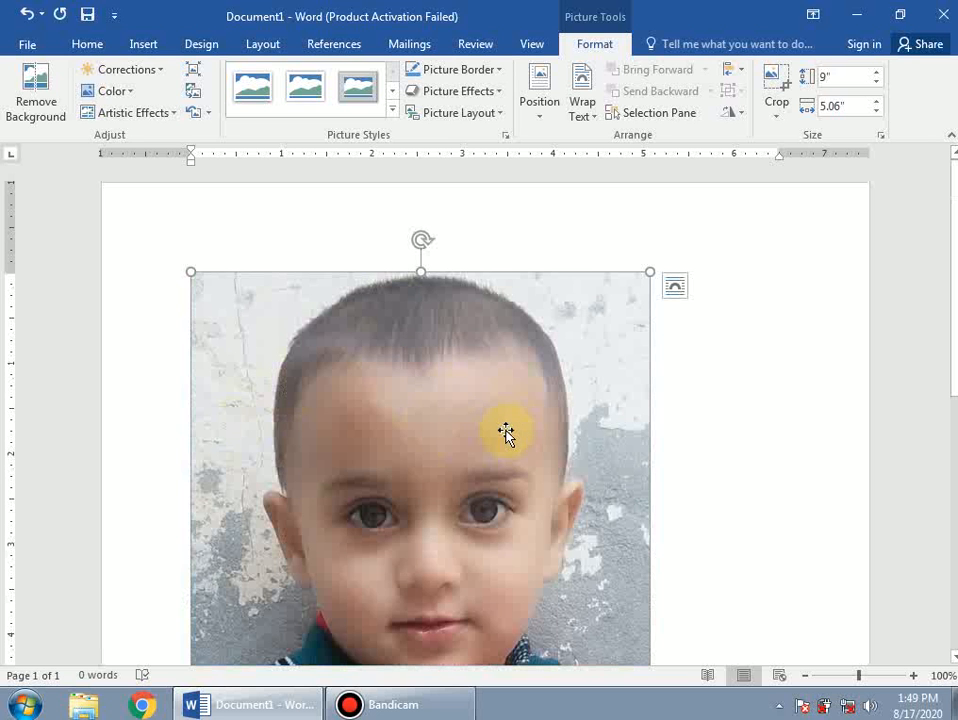
scroll(573, 470, "down", 8)
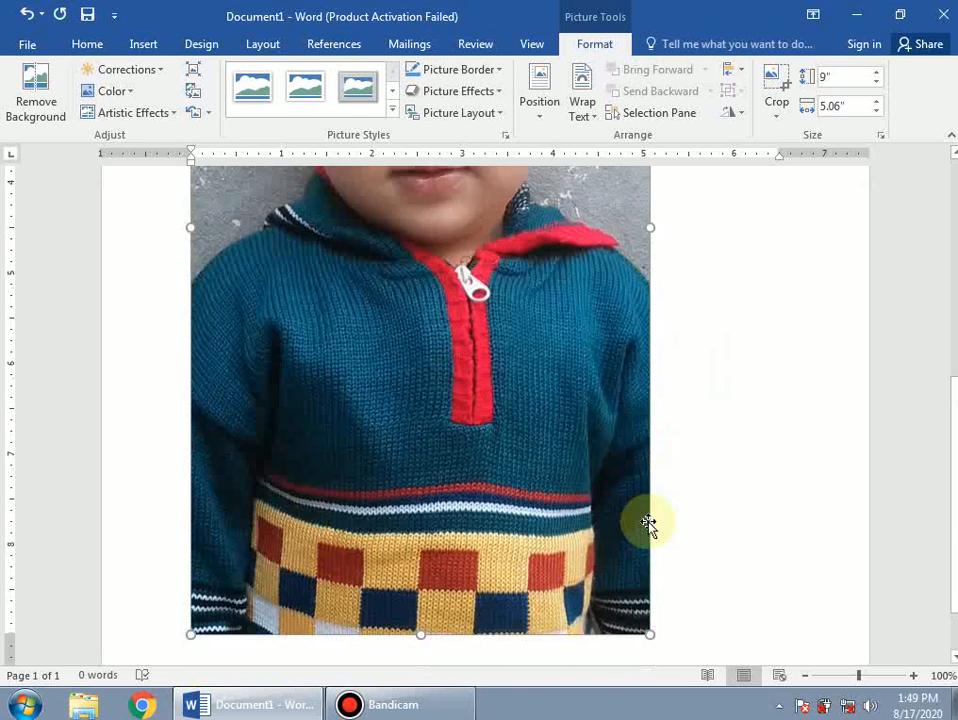
scroll(648, 523, "down", 2)
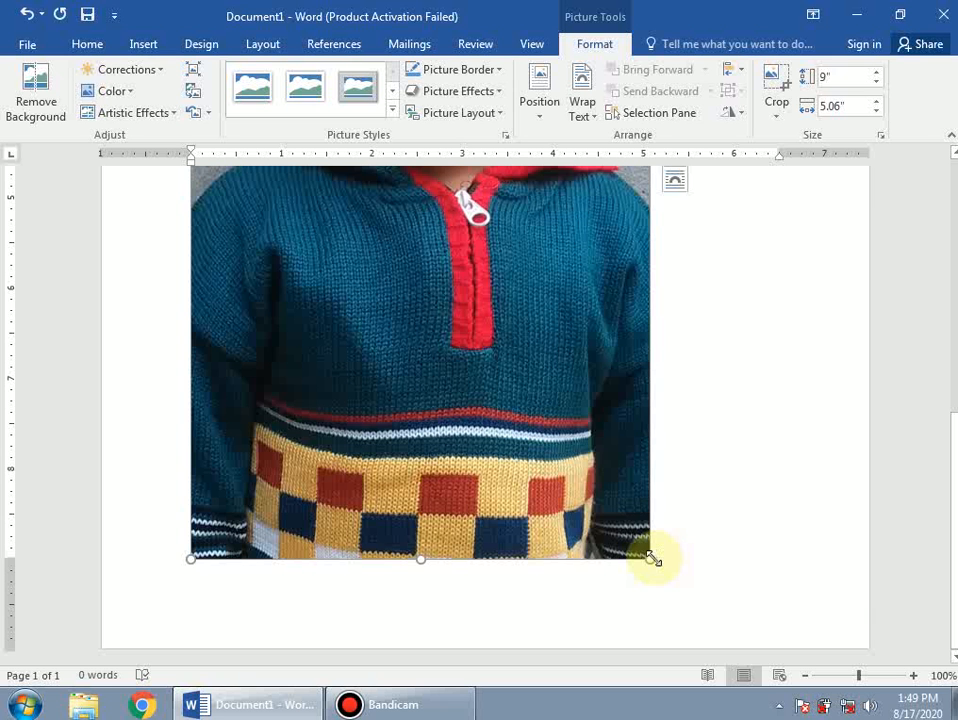
left_click_drag(651, 565, 352, 284)
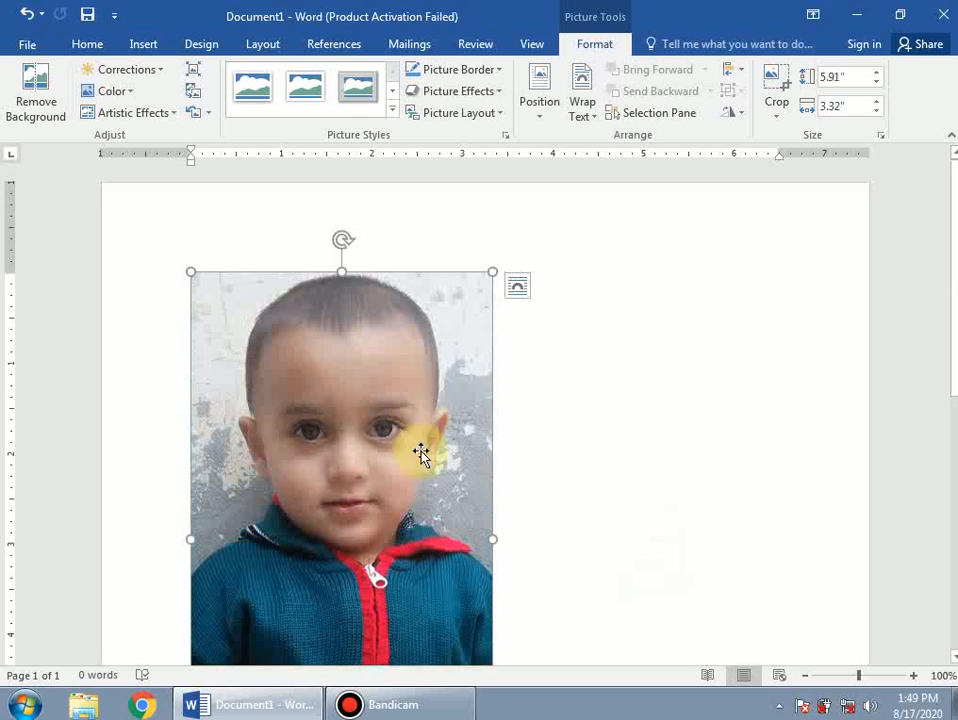
scroll(423, 450, "down", 5)
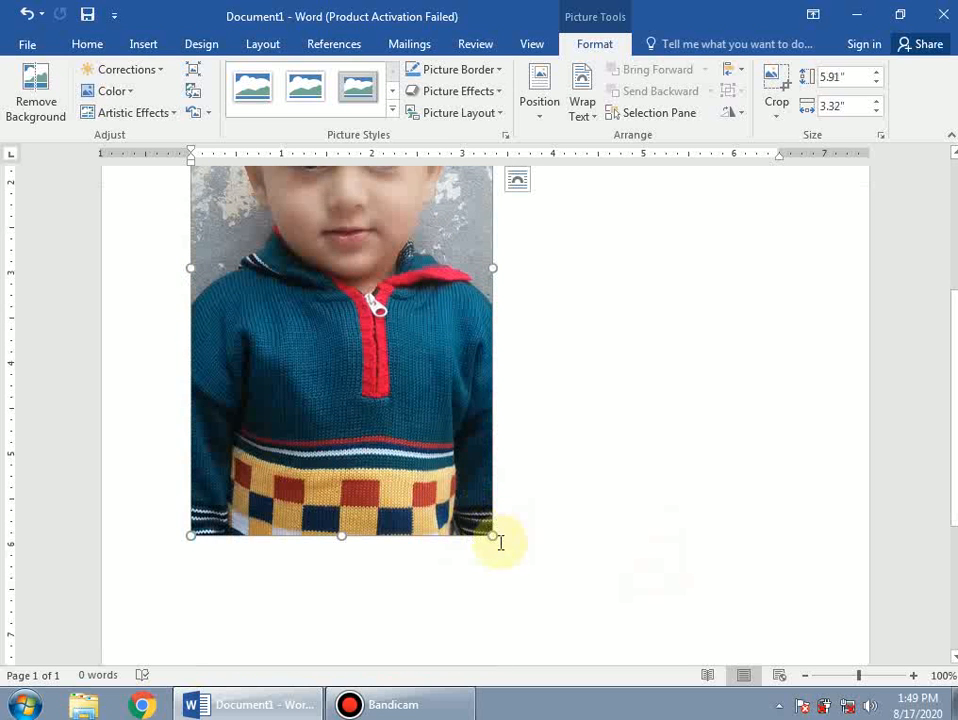
left_click_drag(492, 535, 280, 278)
scroll(339, 348, "up", 2)
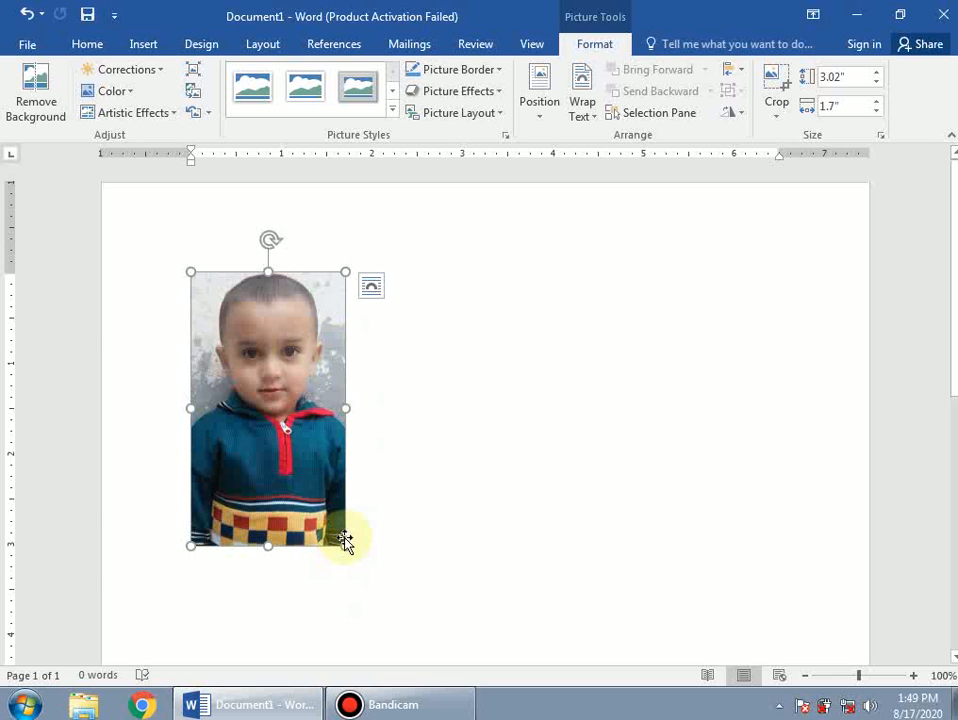
left_click_drag(345, 546, 252, 388)
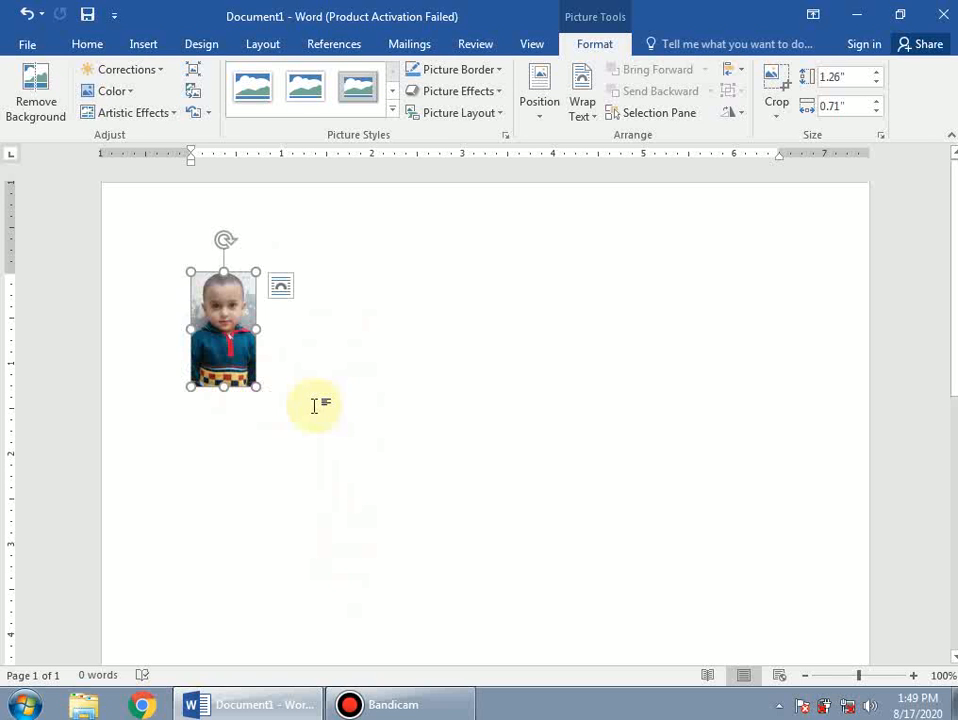
left_click(396, 385)
left_click(225, 355)
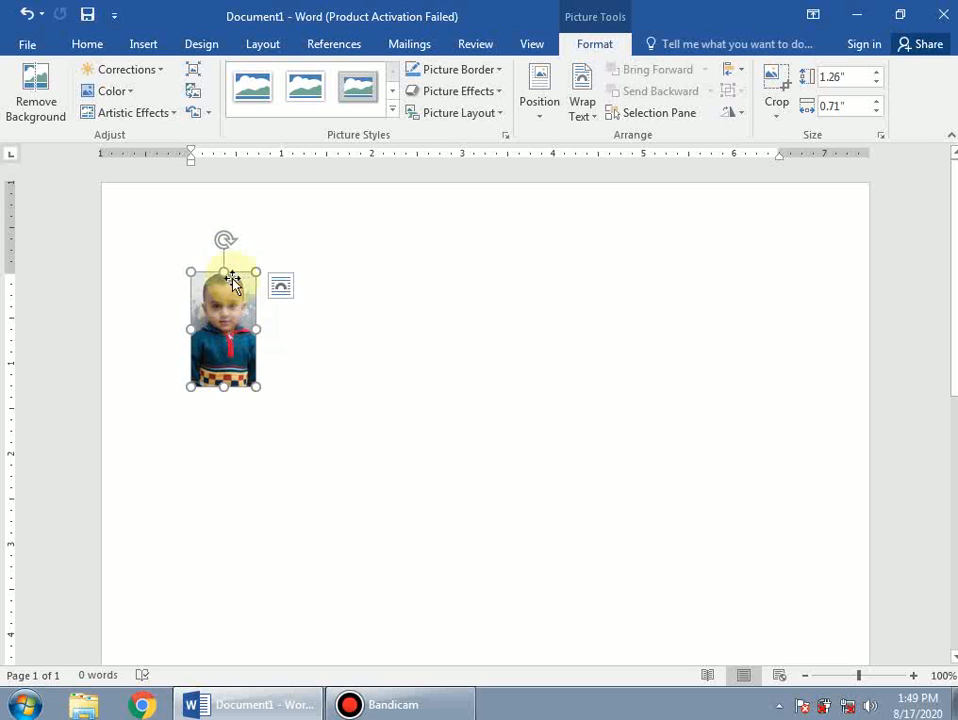
left_click_drag(222, 238, 278, 276)
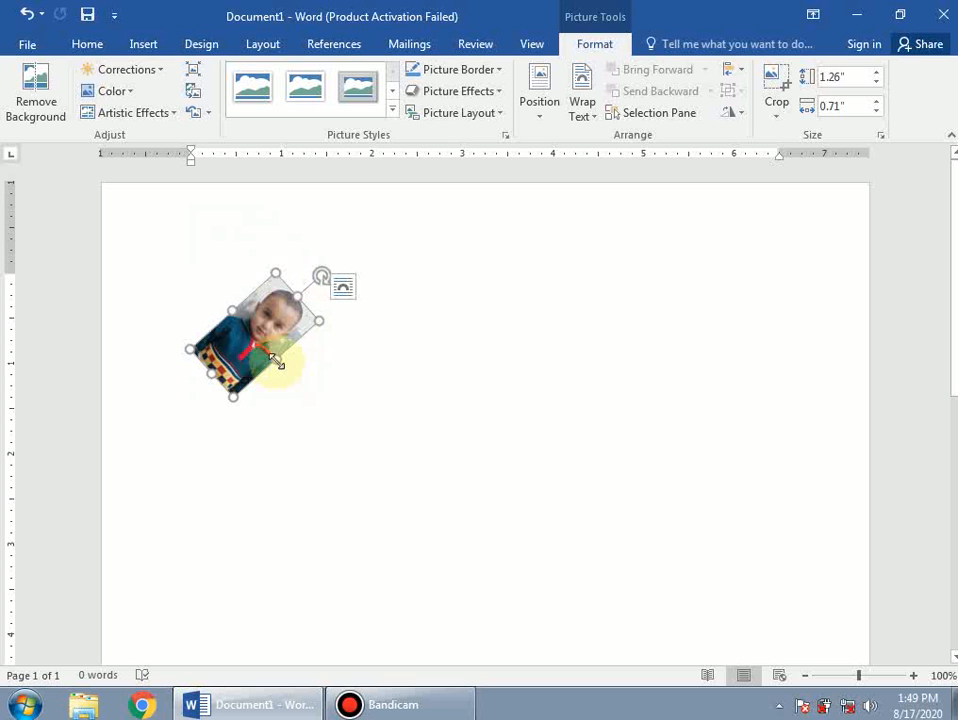
key("ctrl+z")
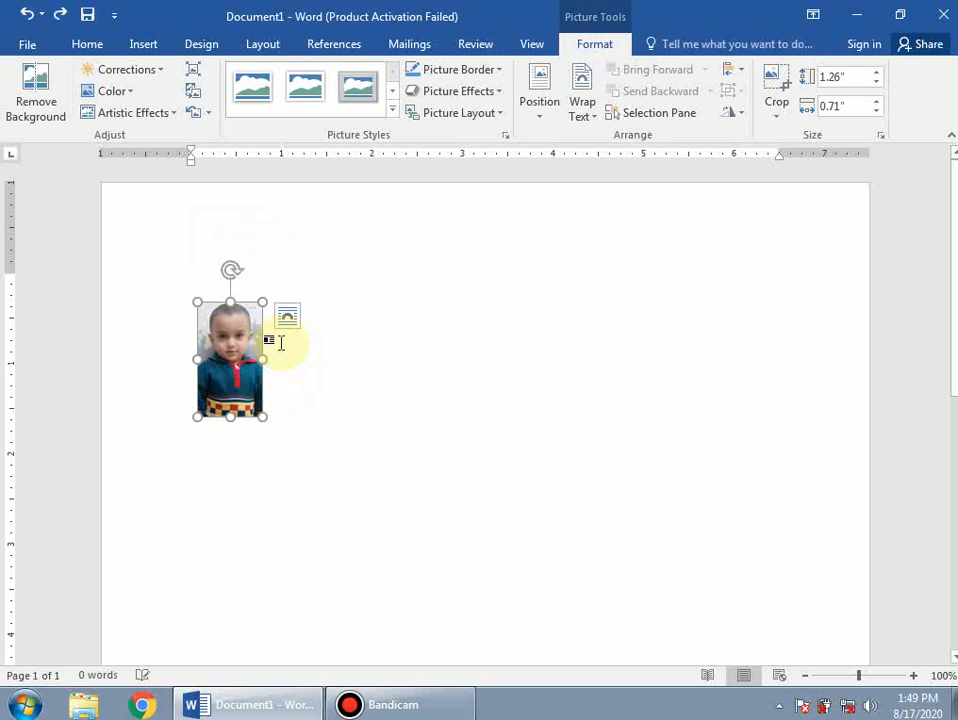
mouse_move(229, 266)
left_mouse_down()
mouse_move(195, 301)
mouse_move(274, 370)
mouse_move(297, 323)
mouse_move(310, 381)
mouse_move(259, 391)
mouse_move(235, 366)
mouse_move(213, 395)
mouse_move(239, 396)
mouse_move(271, 280)
mouse_move(240, 252)
left_mouse_up()
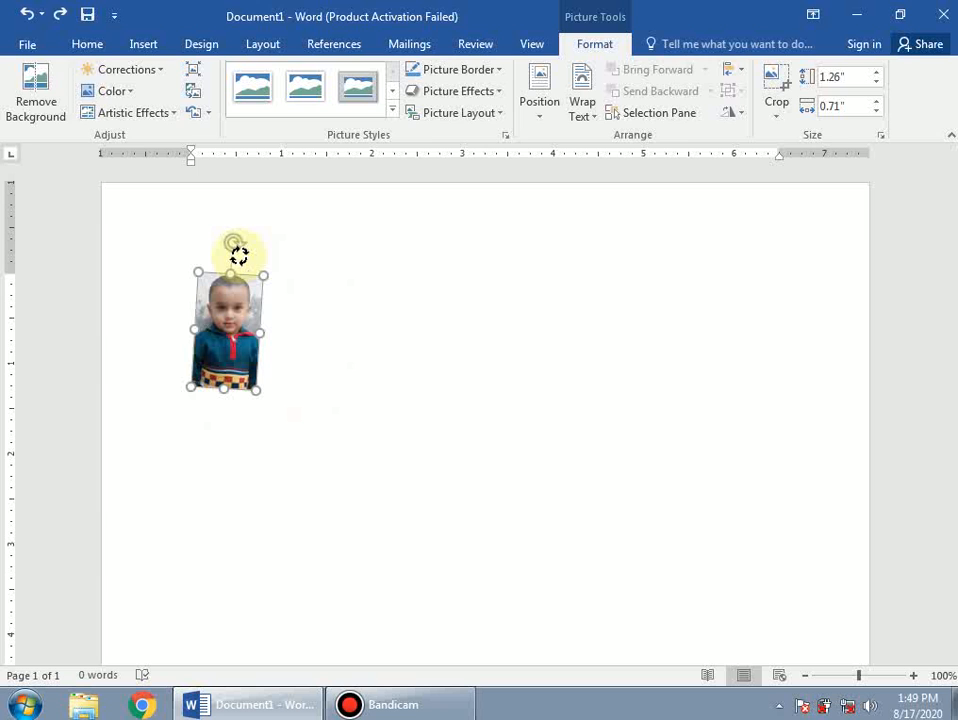
left_click(368, 338)
key("ctrl+z")
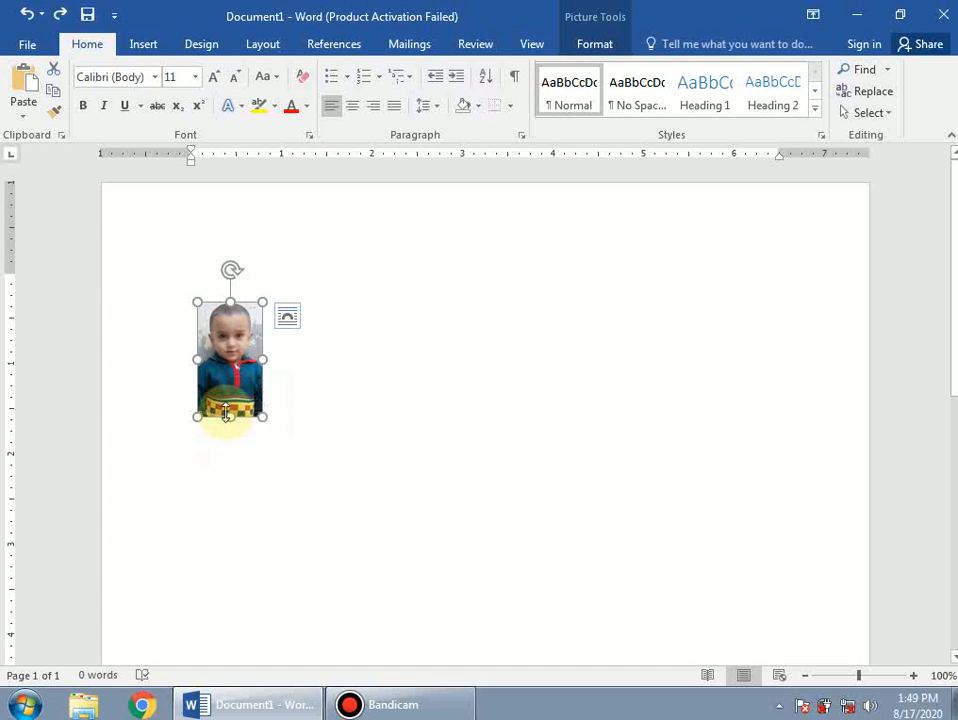
left_click_drag(216, 380, 231, 419)
left_click_drag(240, 342, 316, 389)
left_click(235, 360)
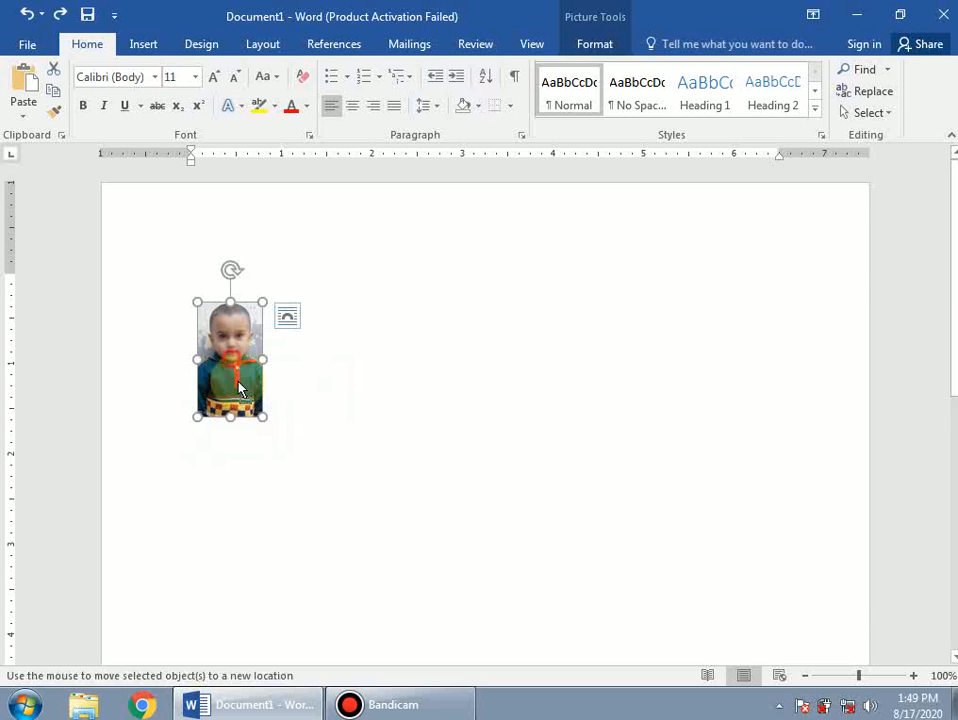
left_click_drag(240, 388, 214, 390)
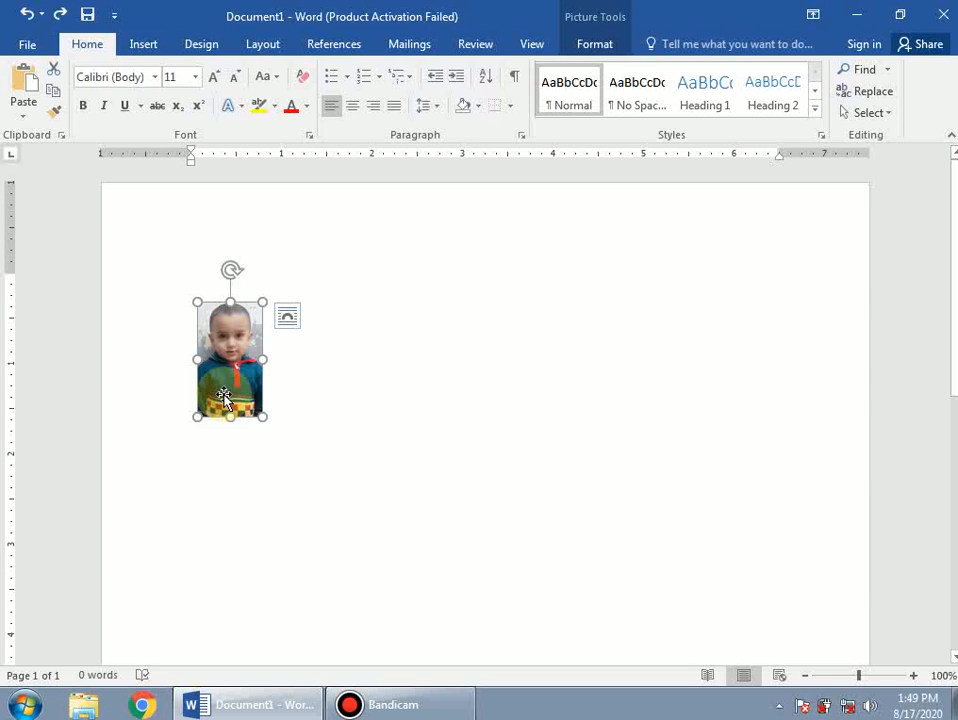
left_click(244, 402)
left_click(280, 408)
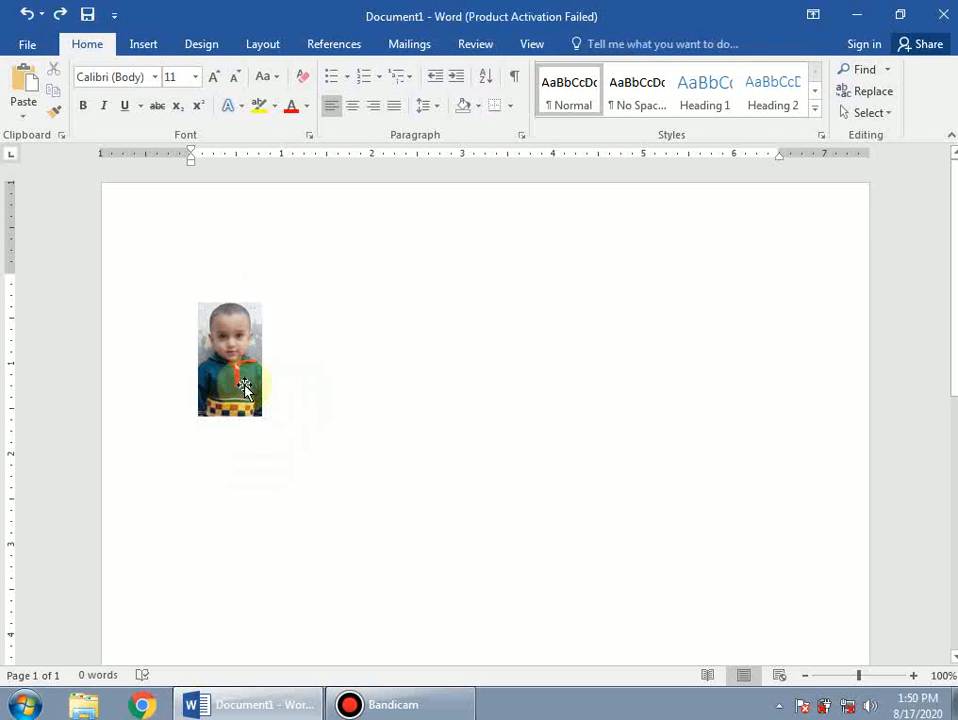
type("vvcv")
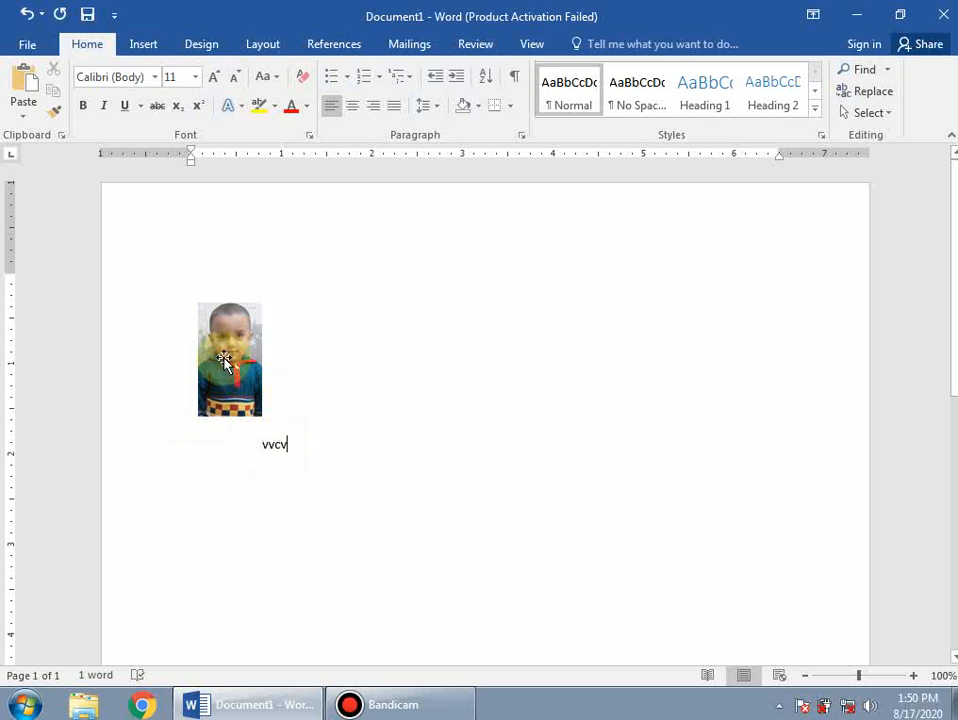
left_click(248, 348)
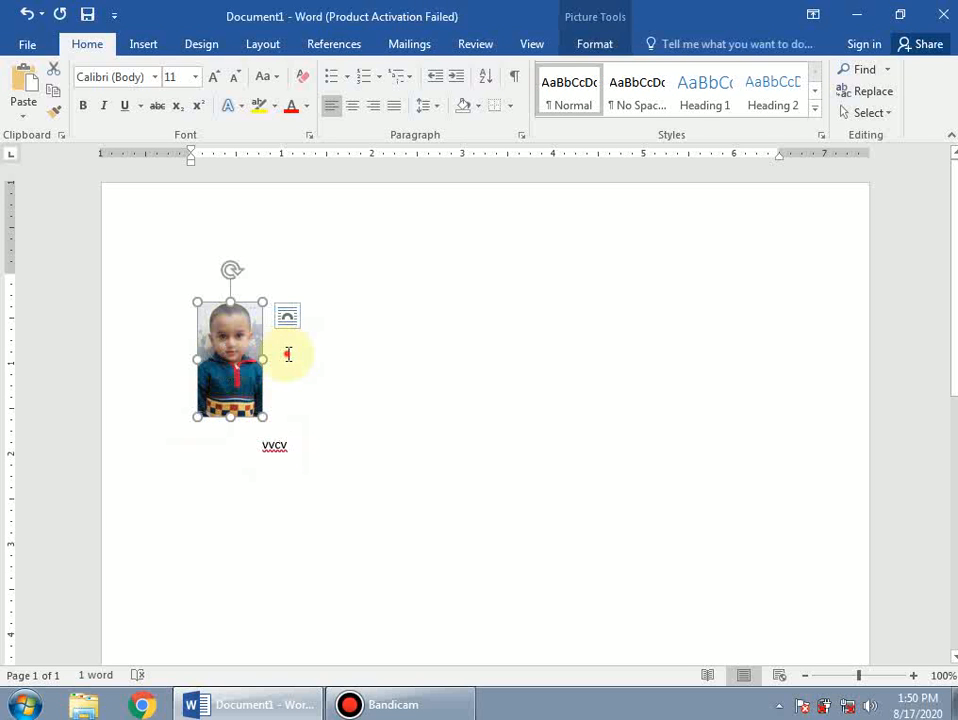
left_click(288, 354)
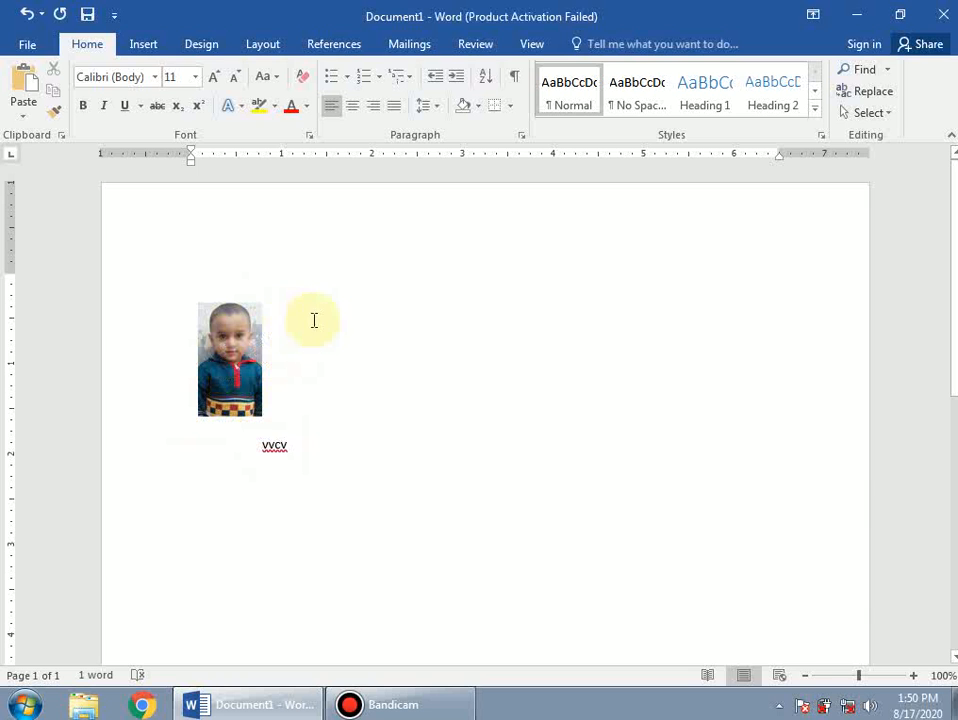
left_click(271, 335)
type("vc")
double_click(278, 335)
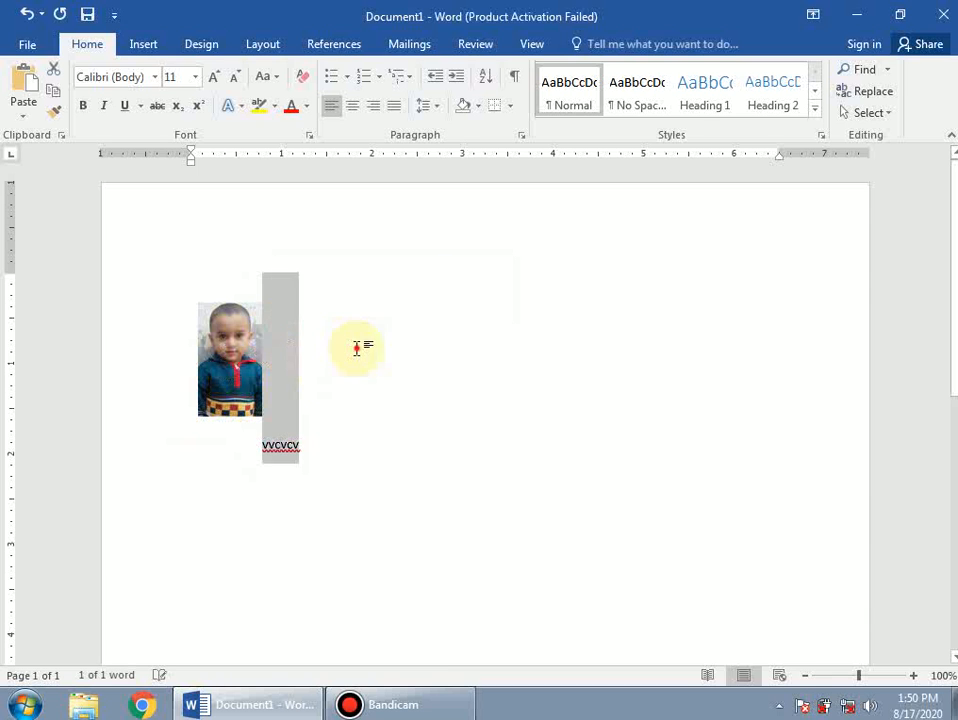
left_click(288, 345)
type("v")
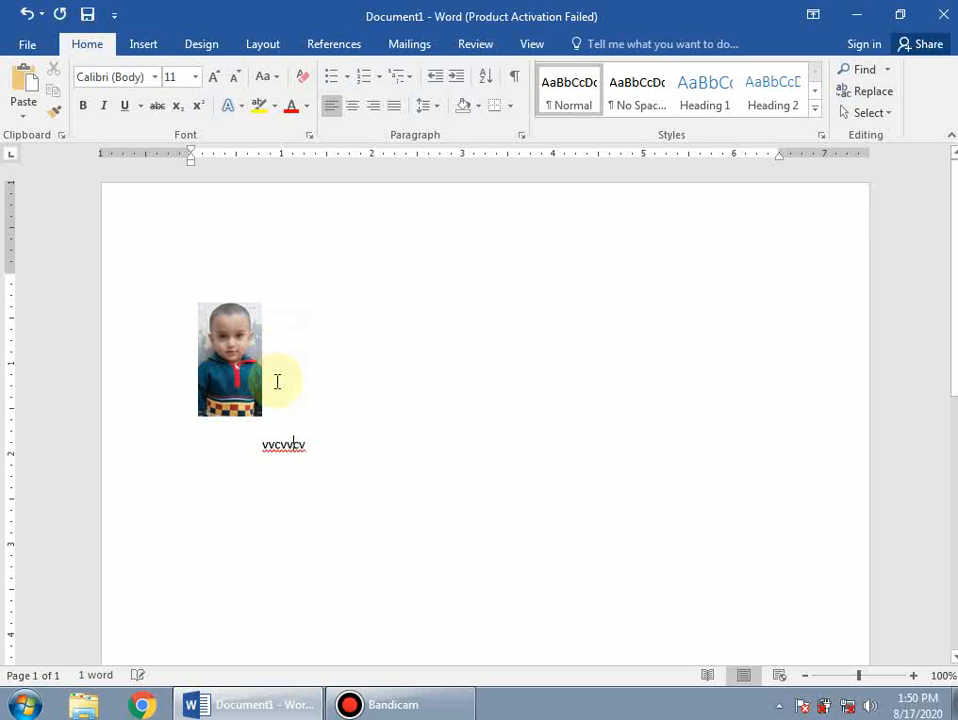
left_click_drag(326, 452, 264, 453)
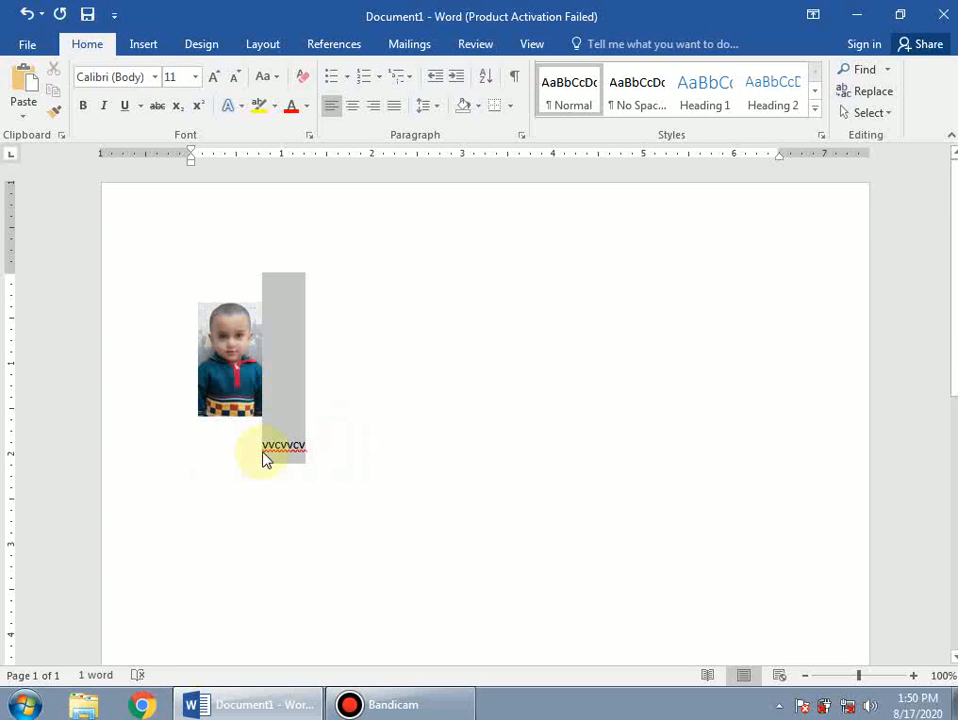
key("Delete")
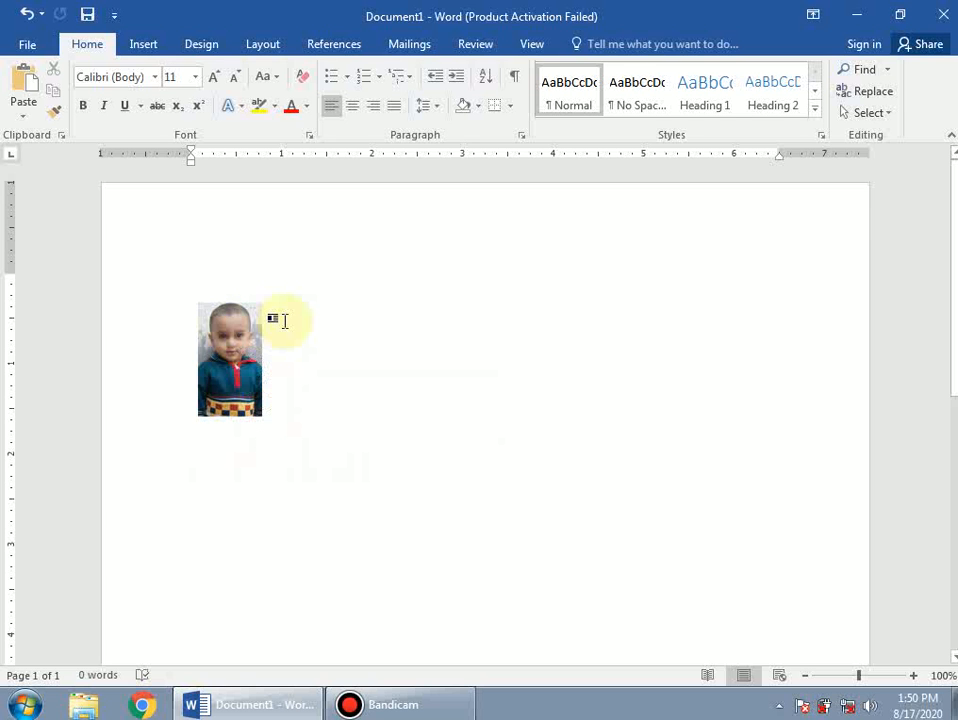
Set the boy's photo to Behind Text wrapping using its Layout Options.
scroll(242, 370, "up", 7, "ctrl")
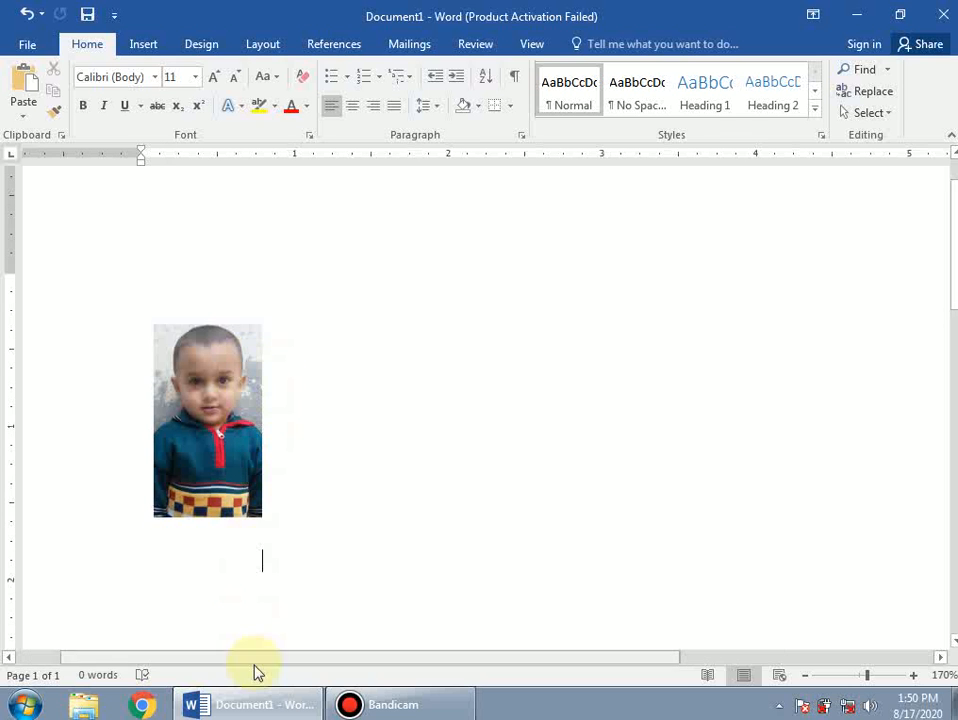
left_click(222, 400)
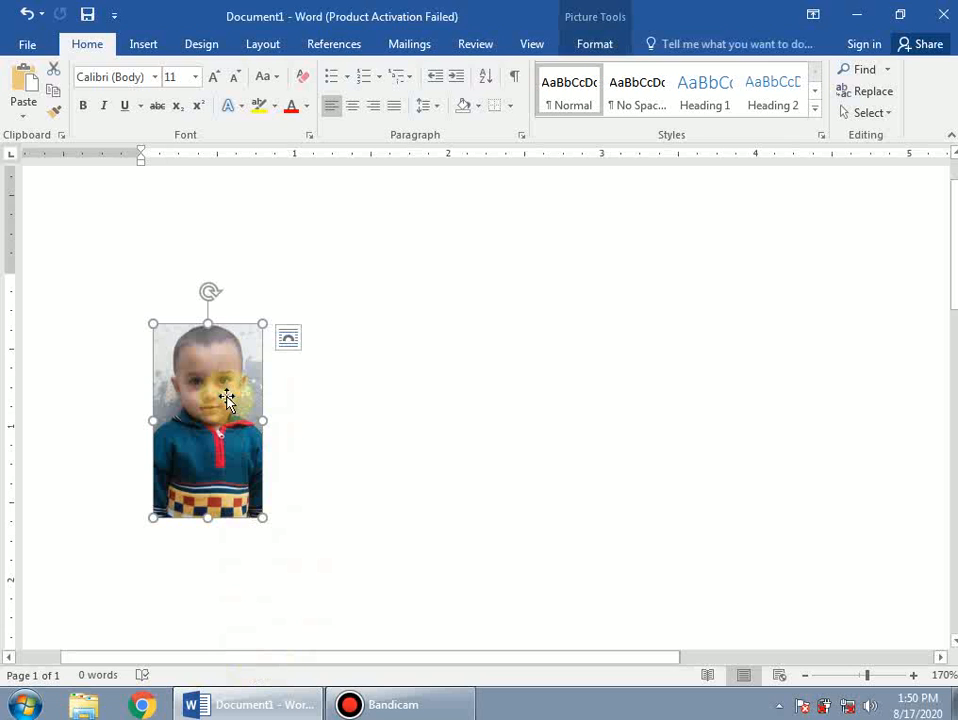
left_click(288, 340)
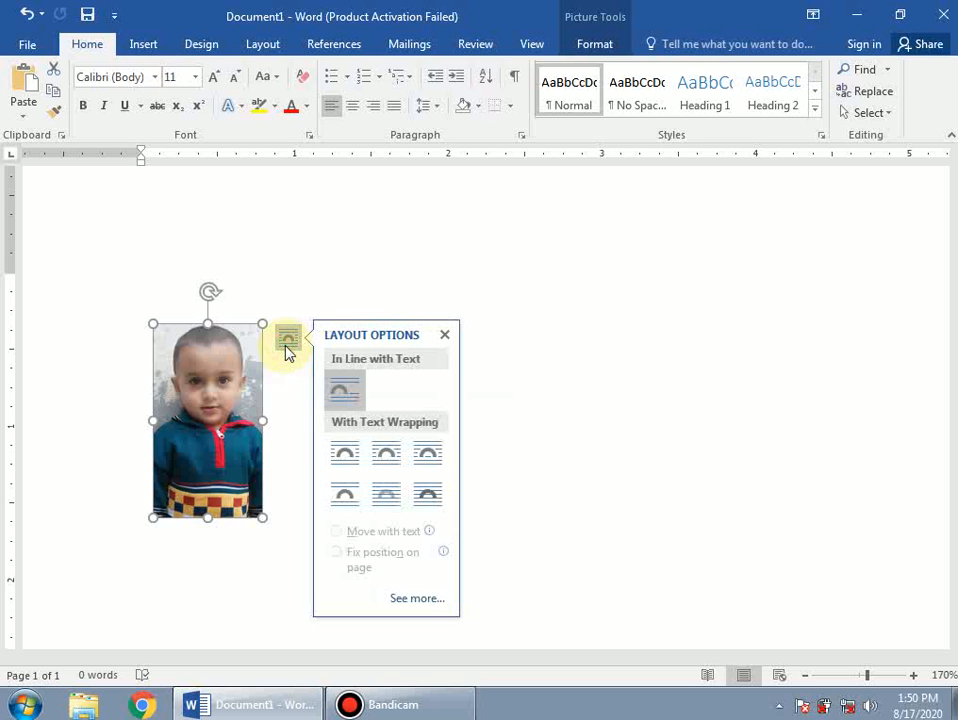
left_click(385, 500)
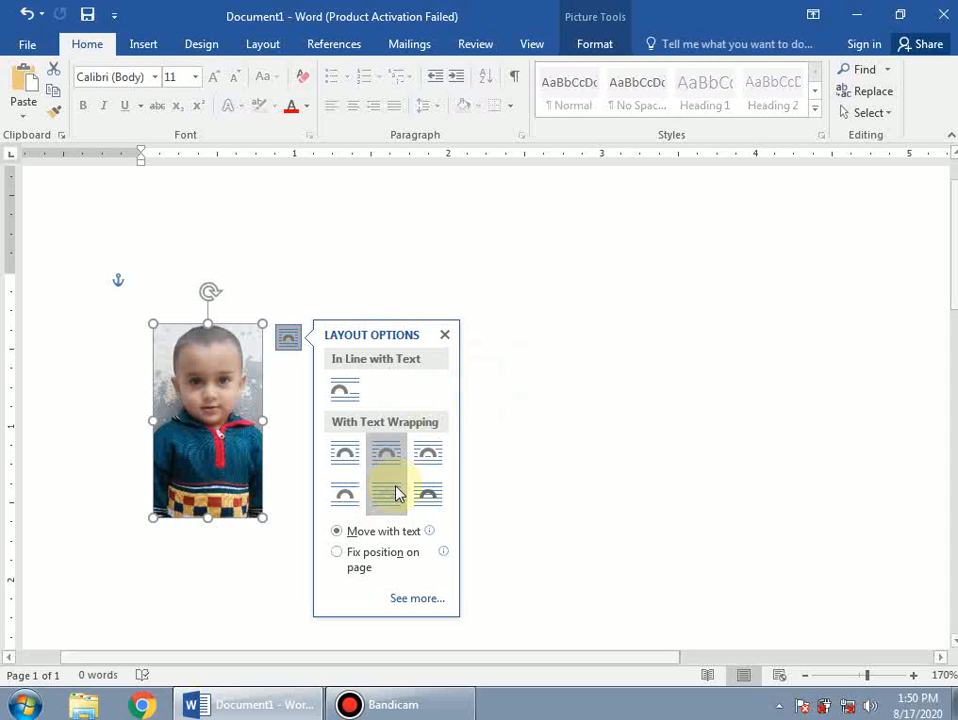
left_click(541, 406)
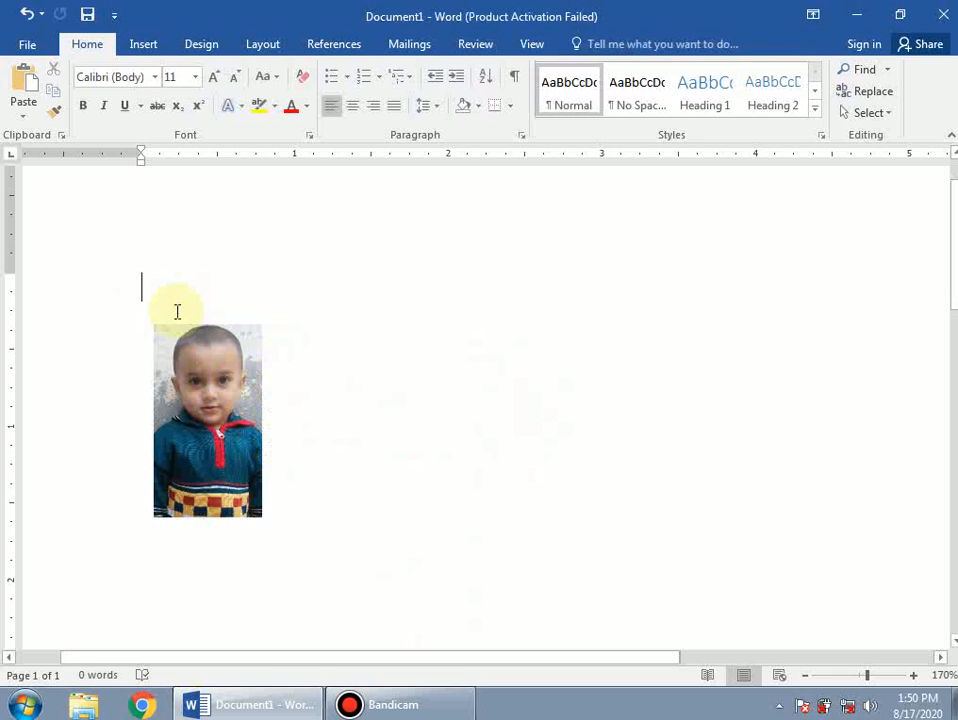
type("dsf")
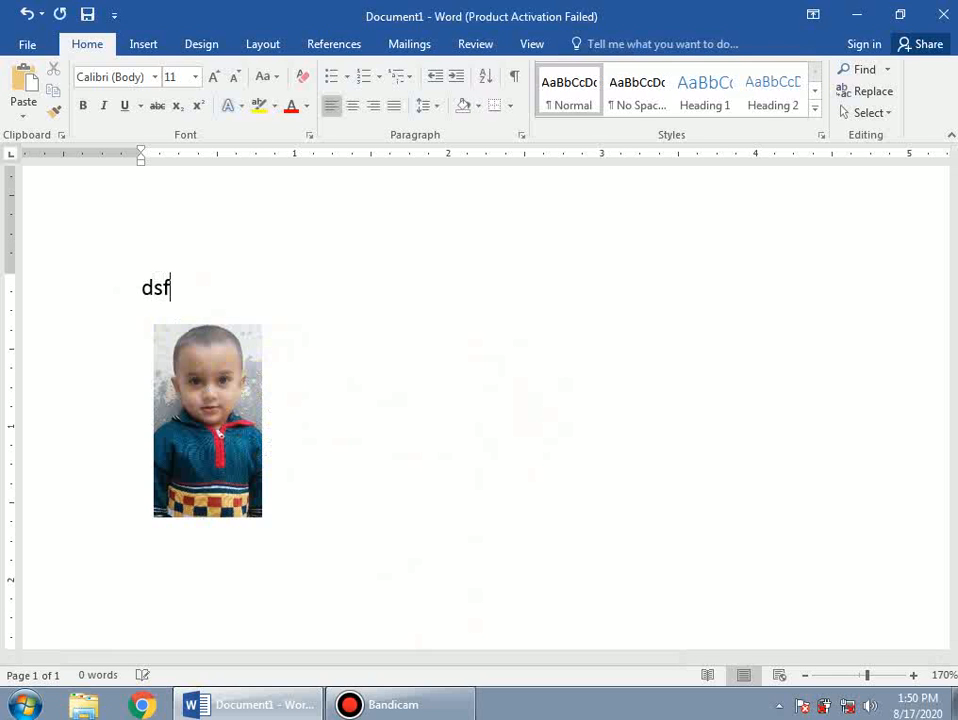
type("dfsdf")
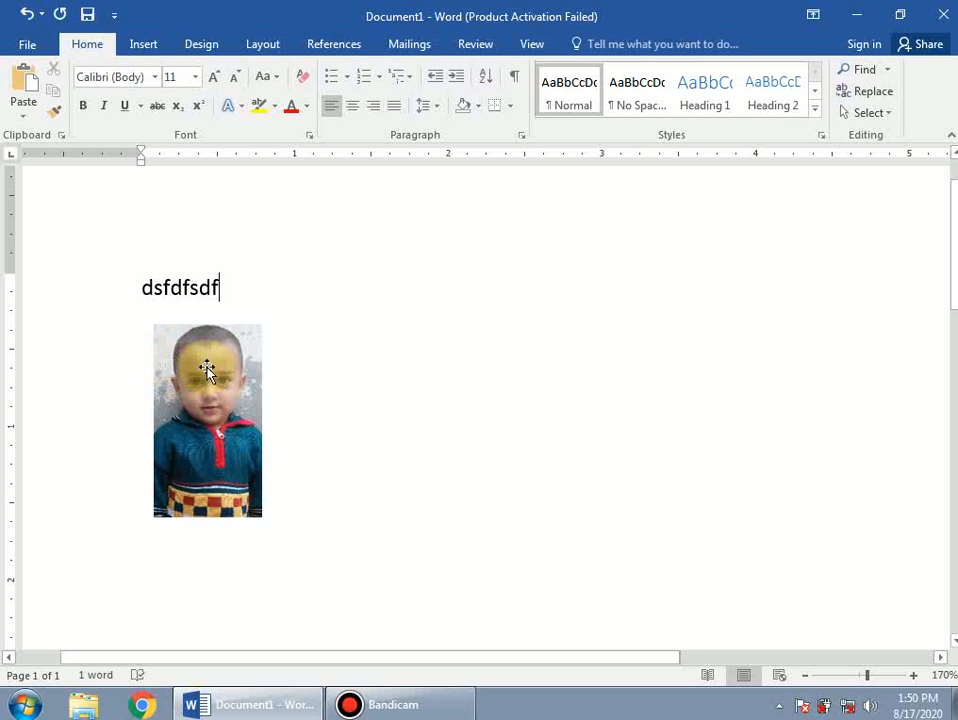
key("Return")
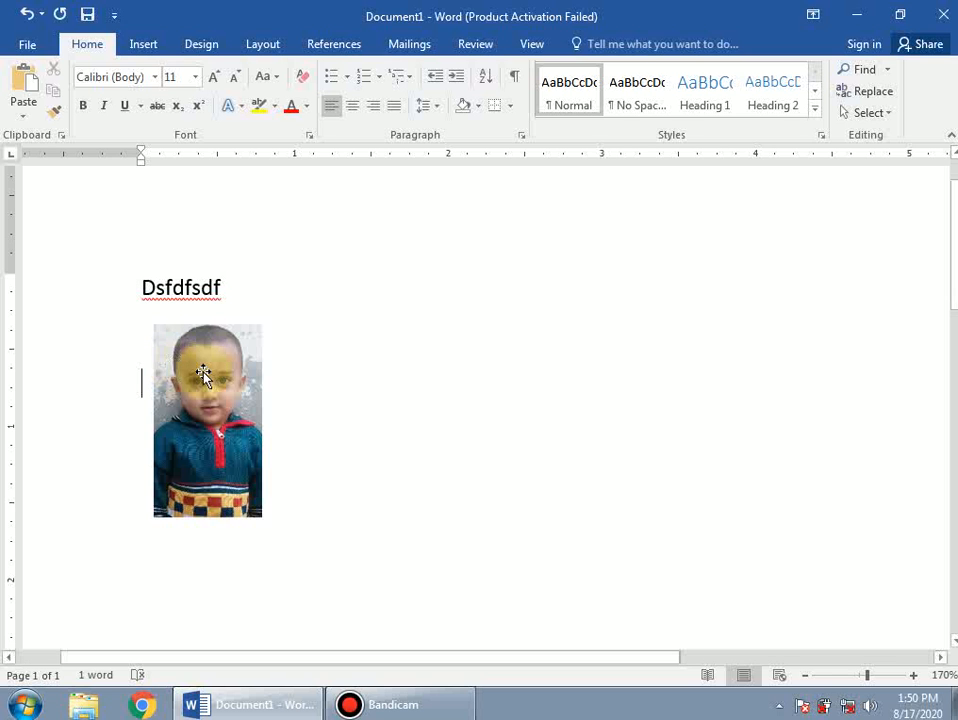
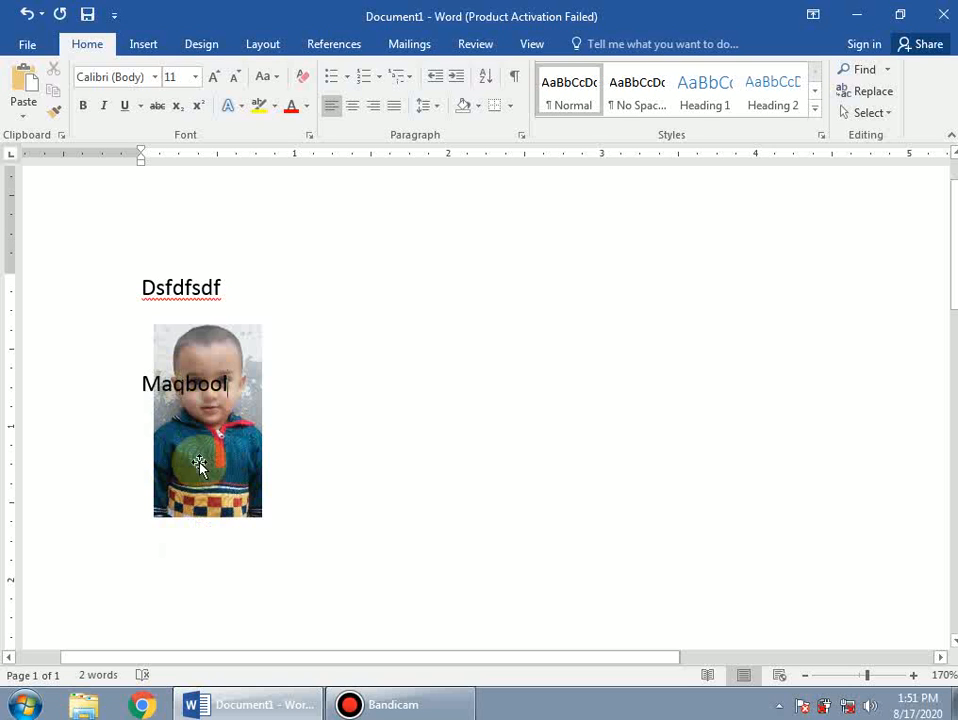
key("Return")
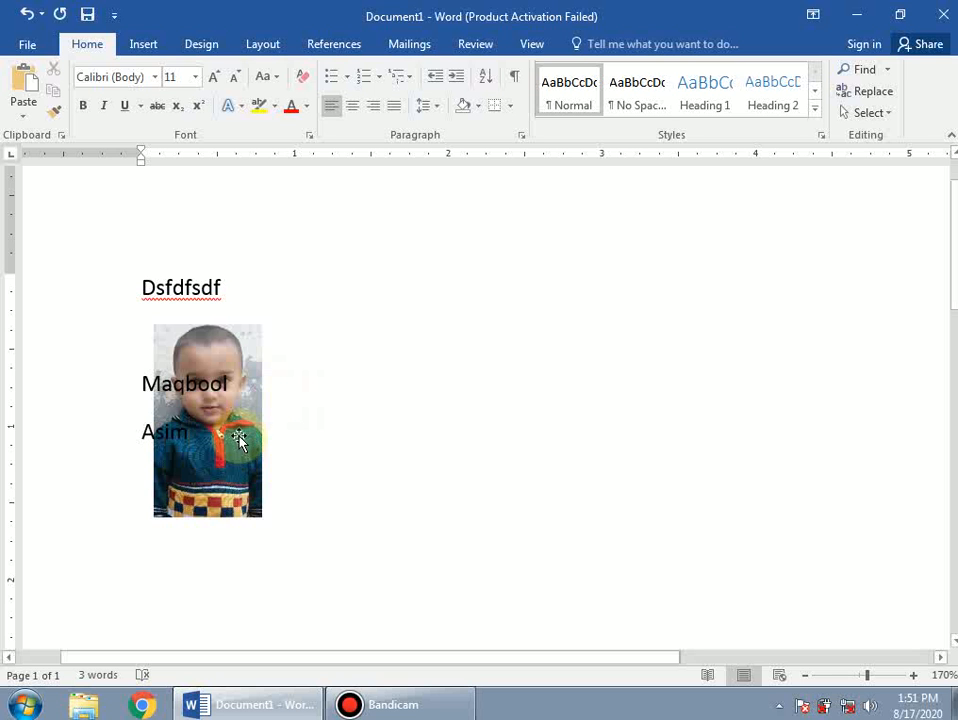
left_click_drag(239, 430, 579, 480)
Place the photo beside the three lines, top level with dsfdfsdf, caret on the Maqbool line.
scroll(572, 446, "down", 4)
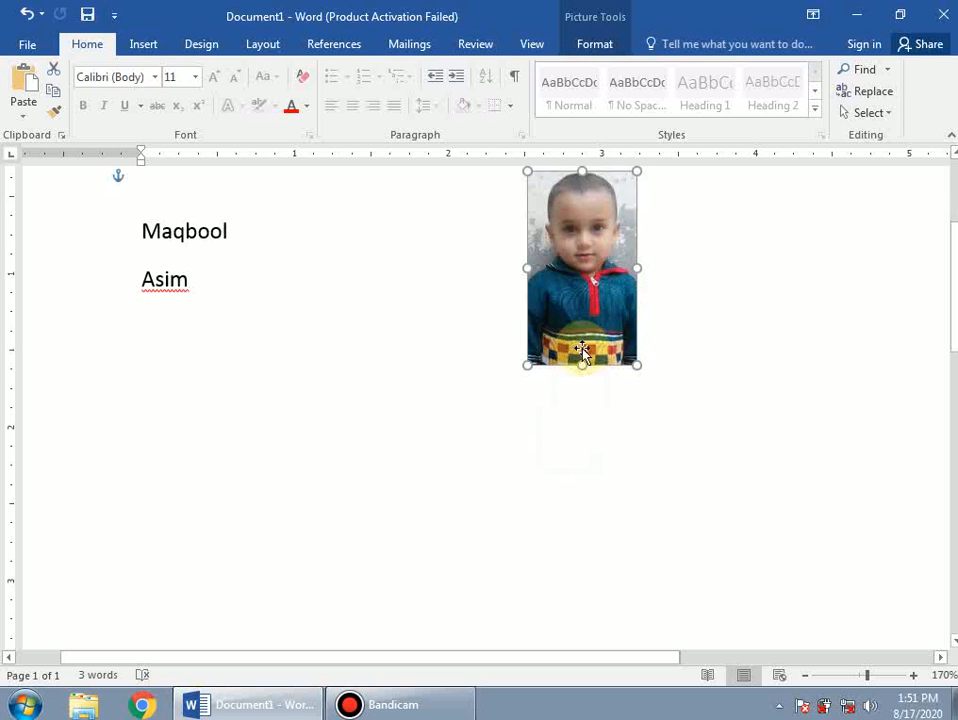
left_click_drag(585, 356, 349, 563)
left_click_drag(373, 503, 648, 489)
scroll(613, 505, "down", 3)
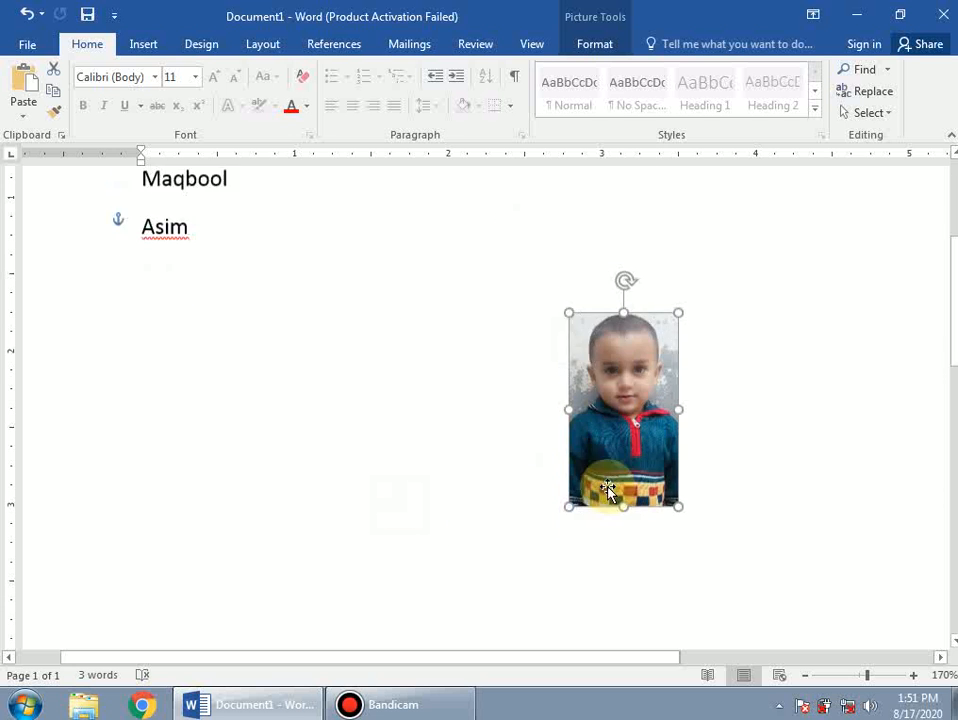
scroll(603, 420, "down", 2)
left_click_drag(611, 370, 618, 487)
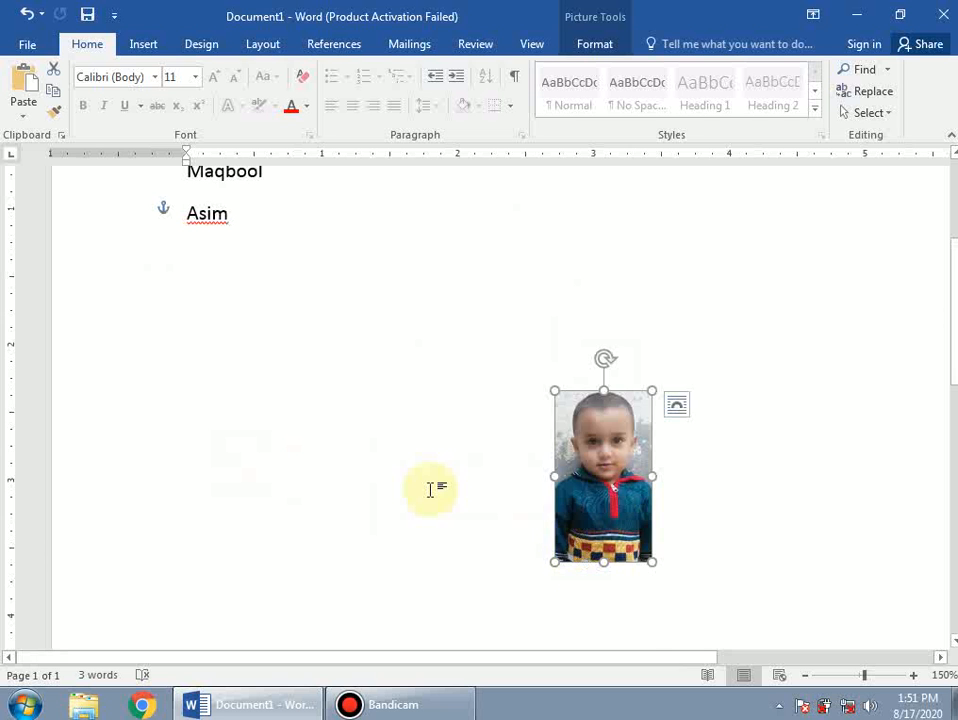
scroll(430, 490, "up", 3)
left_click_drag(617, 622, 366, 323)
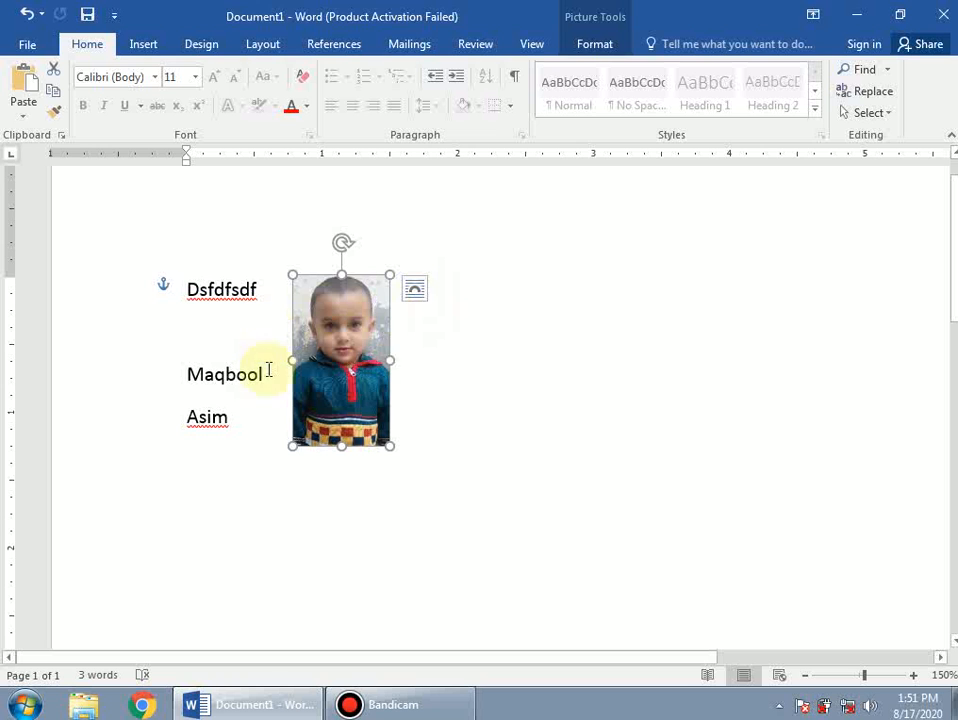
left_click(413, 364)
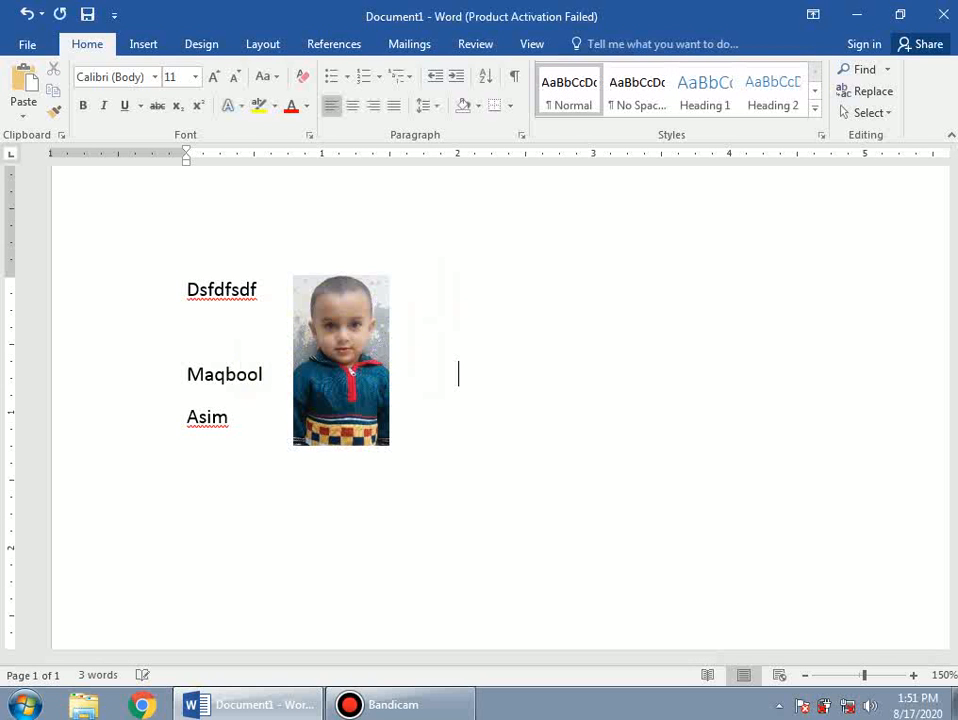
Add the word sdfsf on the Maqbool line and set the photo to Behind Text.
type("sdfsf")
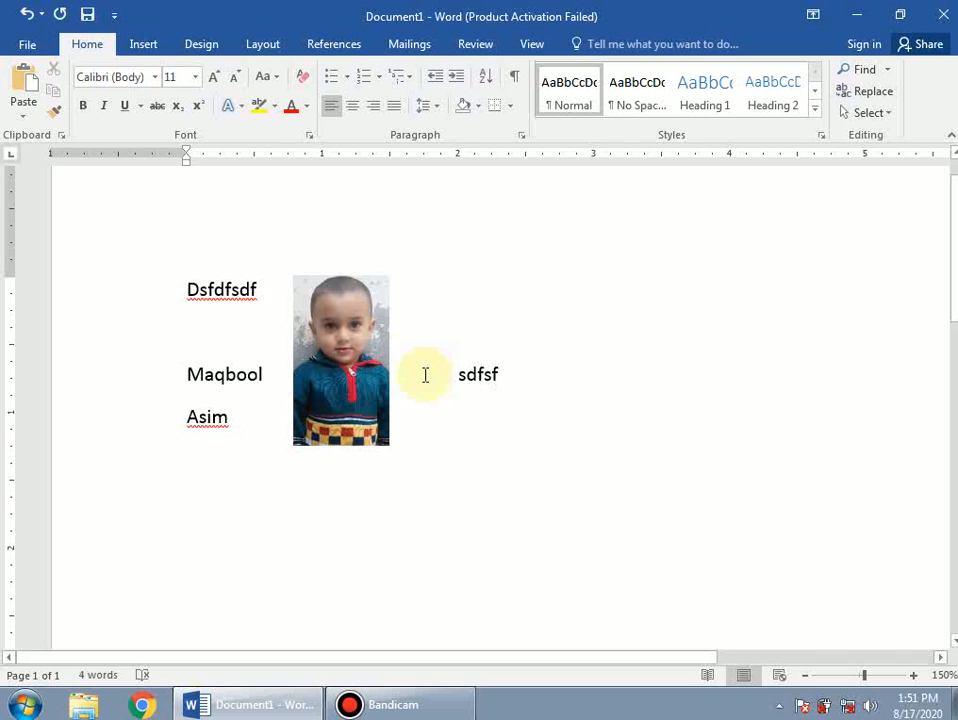
left_click(348, 353)
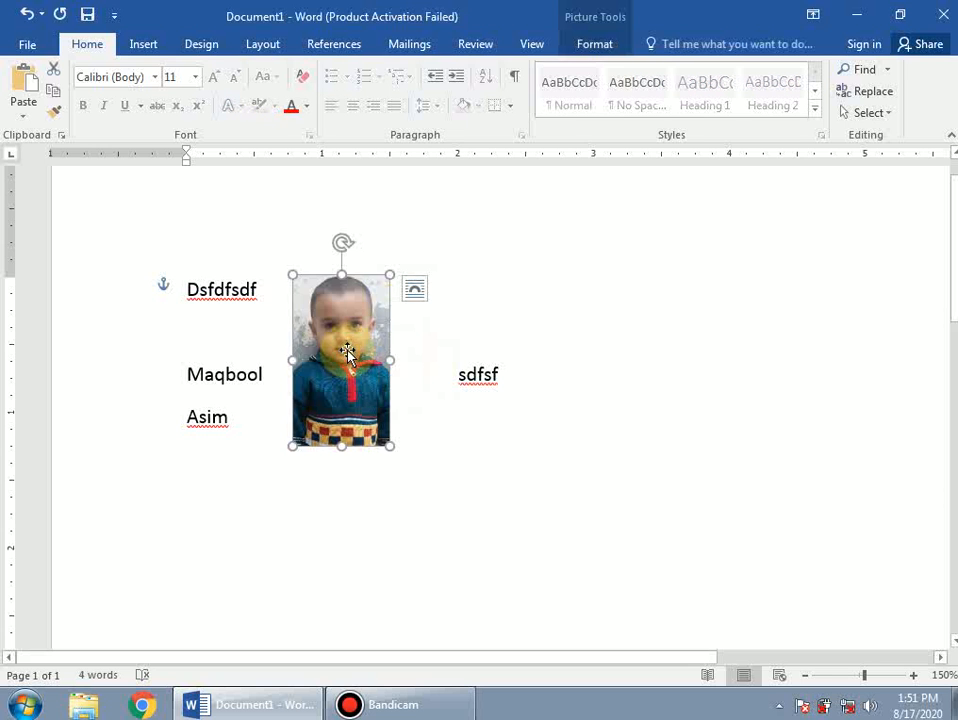
left_click(416, 295)
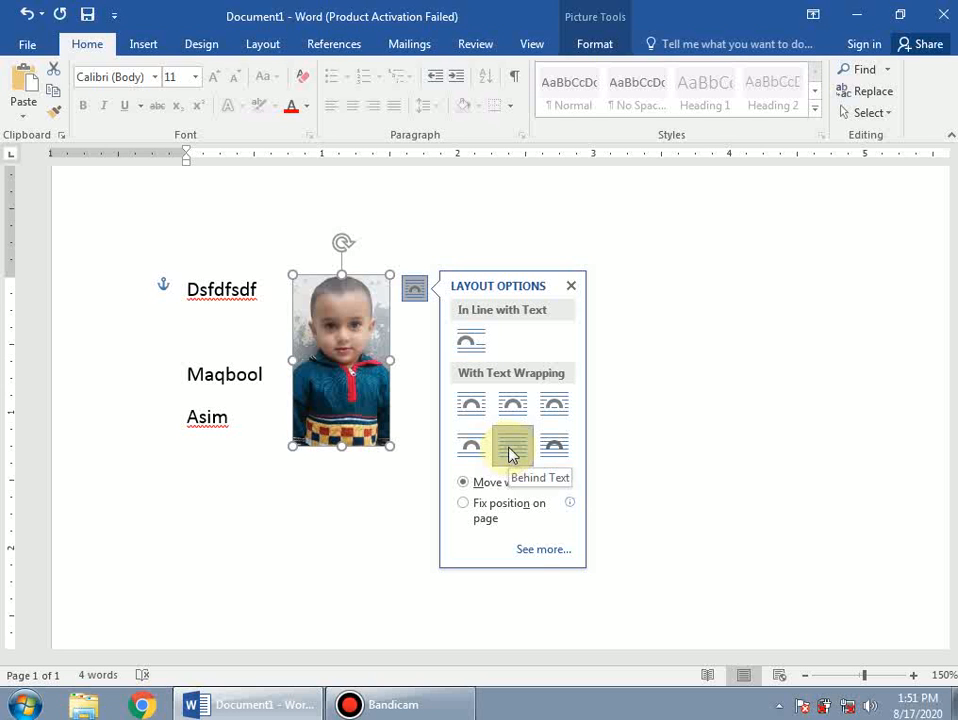
left_click(510, 452)
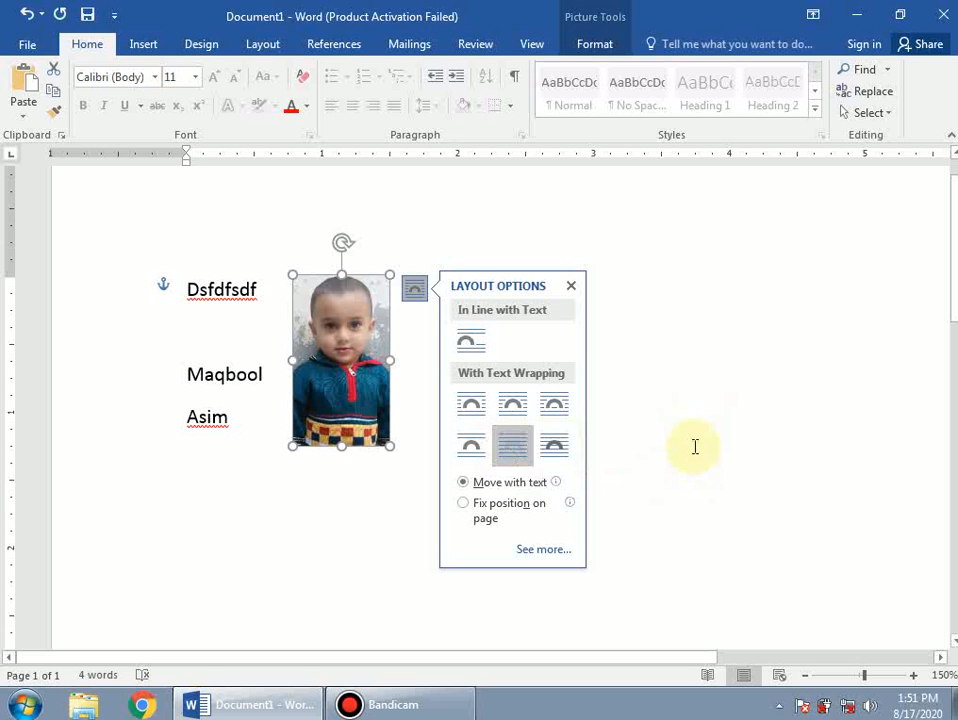
left_click(692, 444)
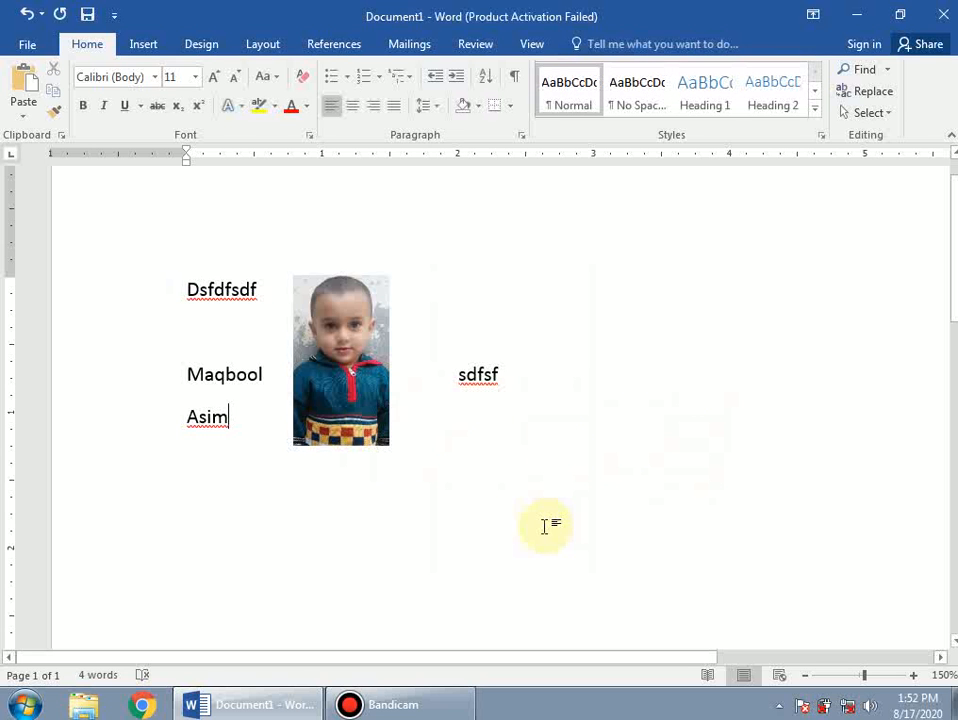
Undo a trial widening of the photo, then select all and delete the page's contents.
left_click_drag(350, 372, 498, 632)
left_click(374, 438)
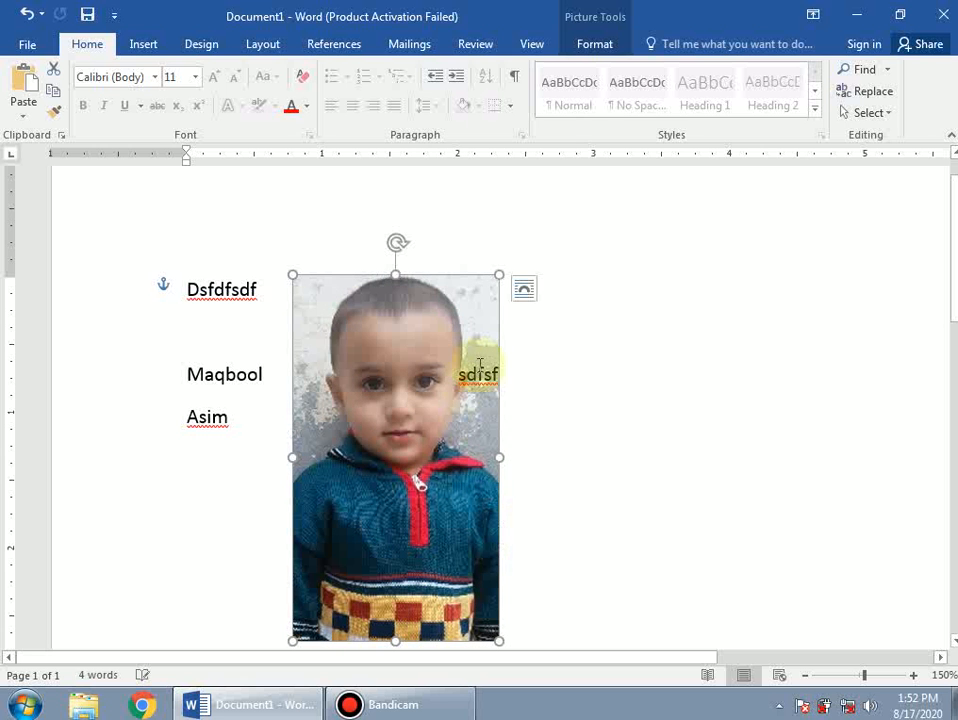
left_click_drag(499, 457, 787, 457)
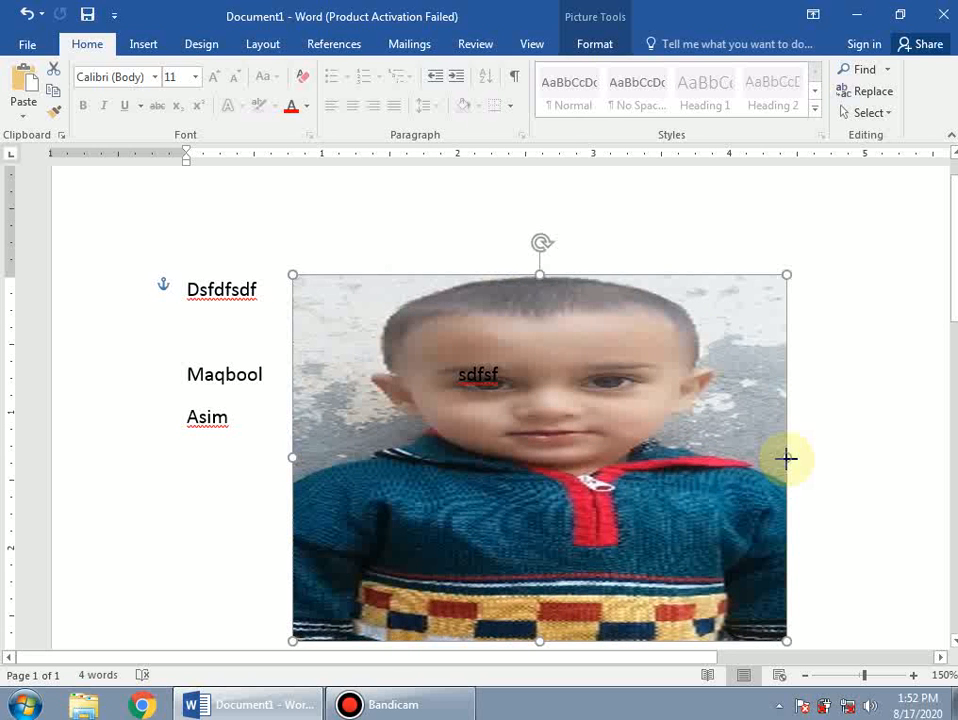
key("ctrl+z")
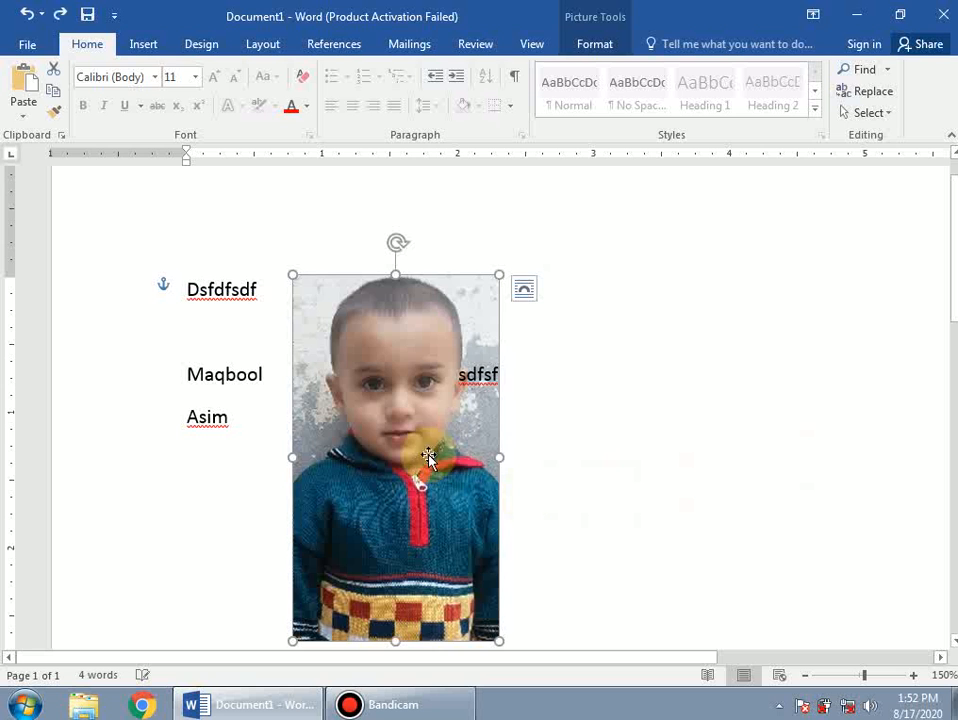
key("ctrl+z")
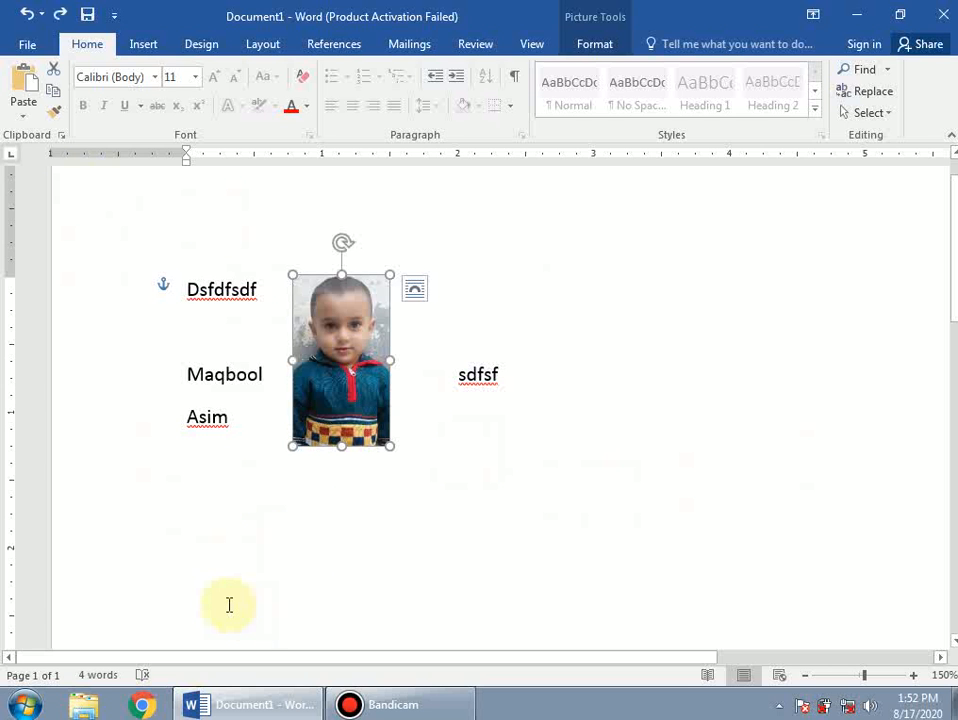
key("ctrl+a")
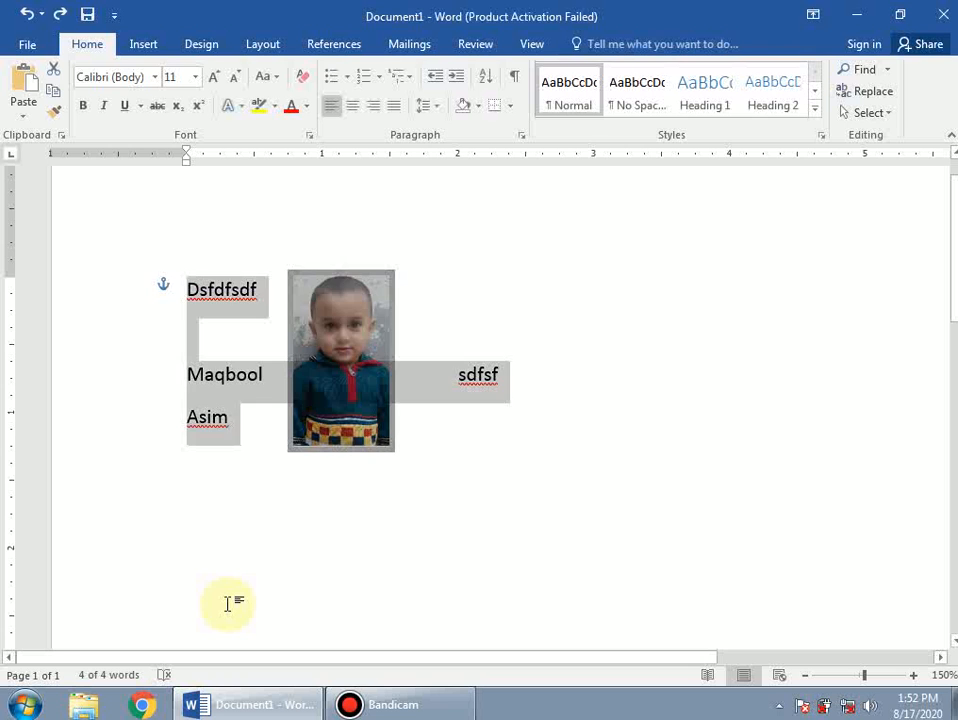
key("Delete")
Choose the Cloud Callout shape from the Callouts section of the Shapes gallery.
left_click(143, 42)
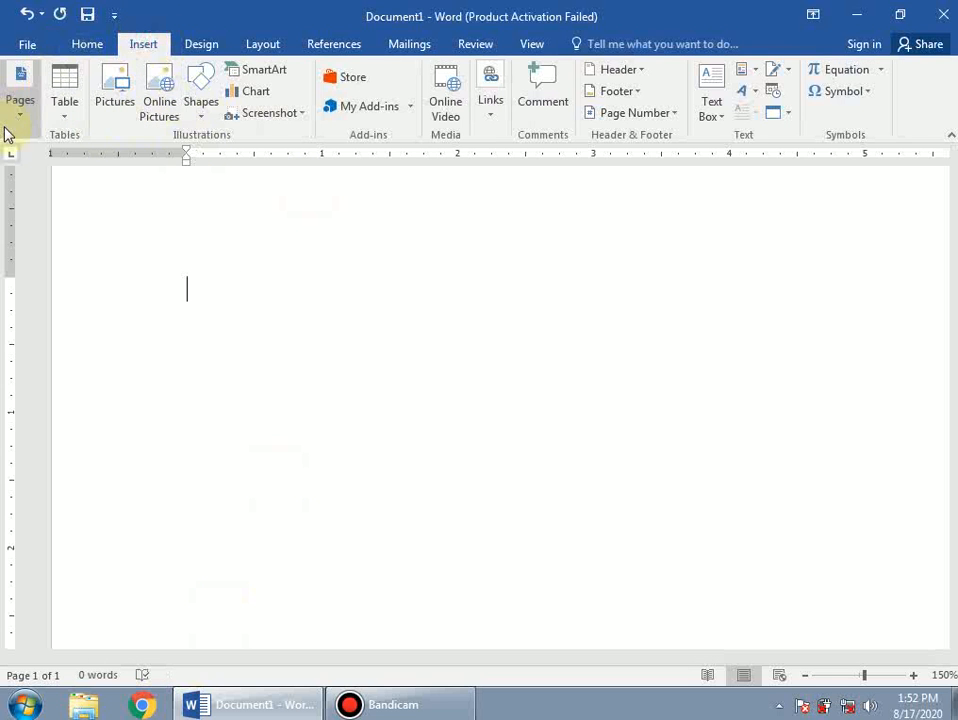
left_click(205, 120)
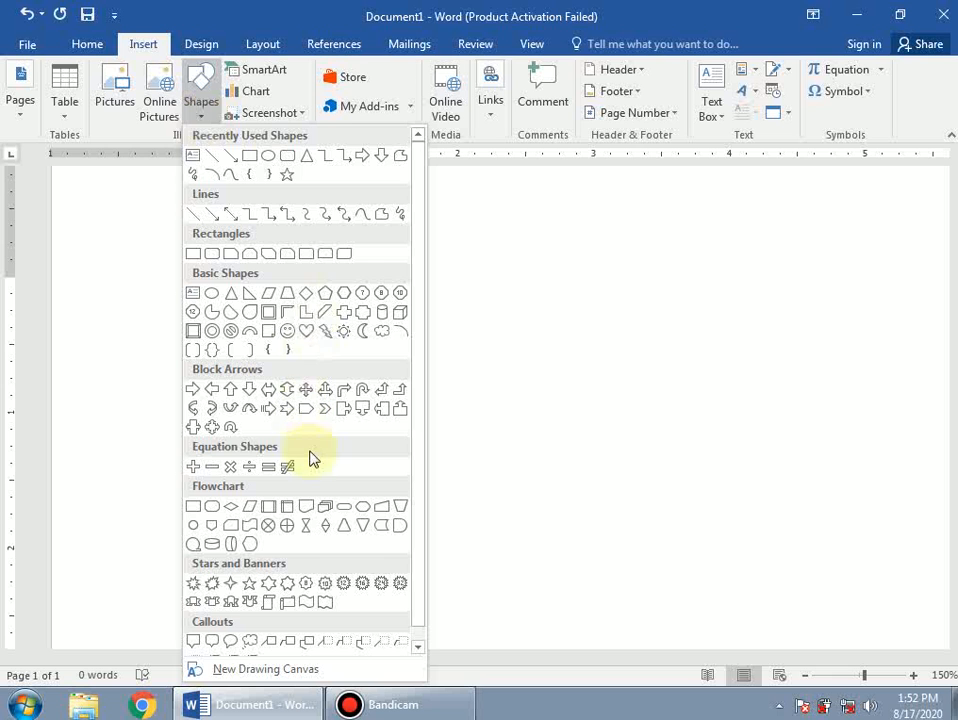
scroll(310, 457, "down", 1)
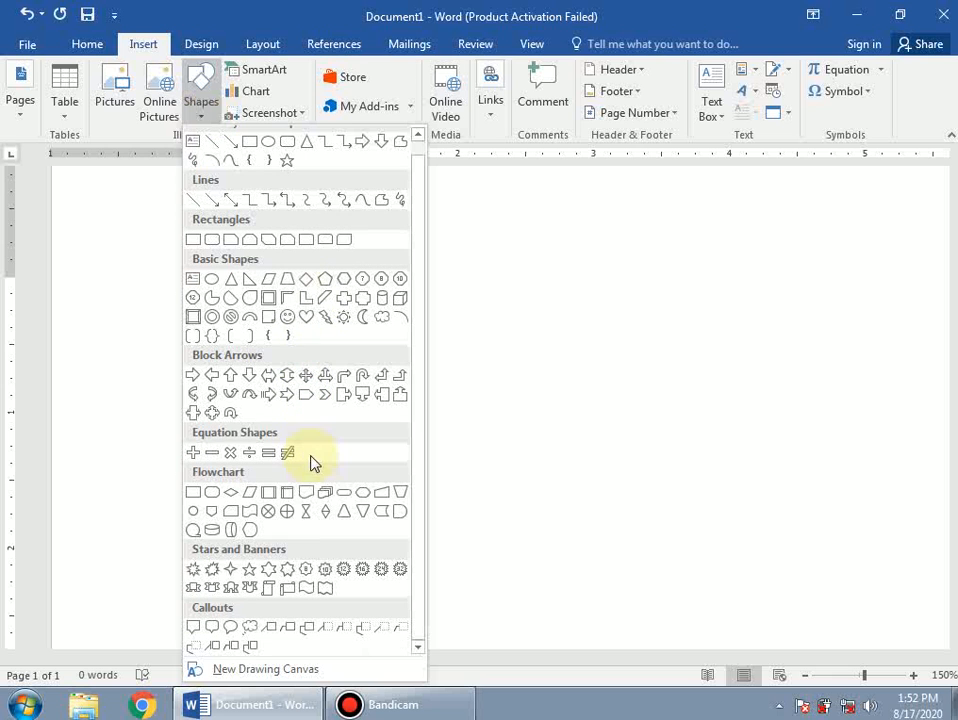
left_click(248, 630)
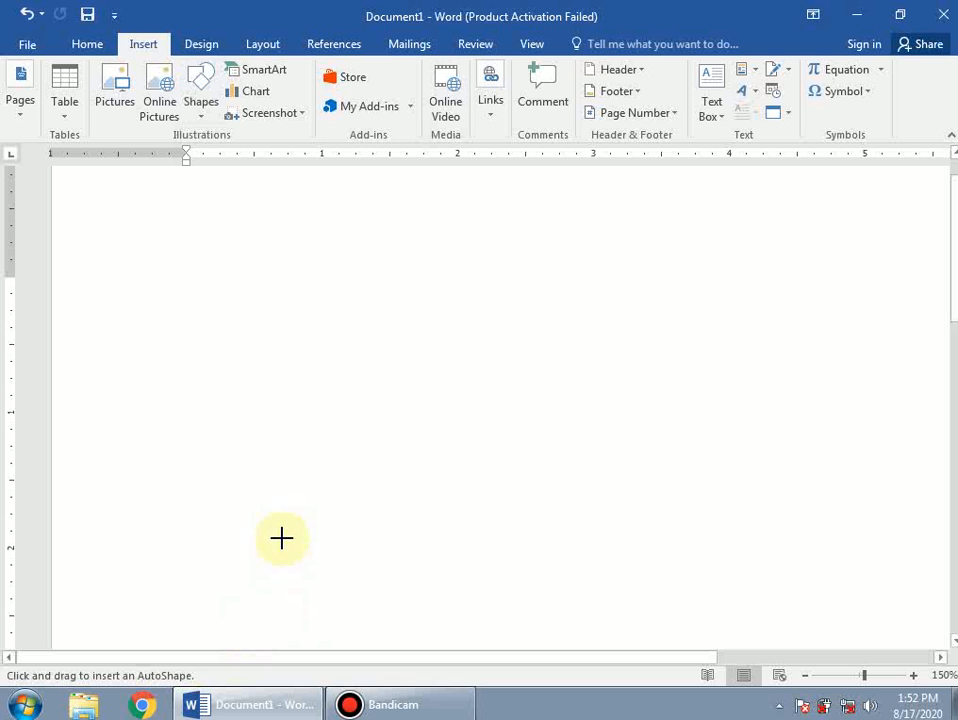
Draw a cloud callout about 1.6" by 2.54" and apply the light orange shape style.
scroll(302, 368, "down", 2)
left_click_drag(204, 266, 502, 455)
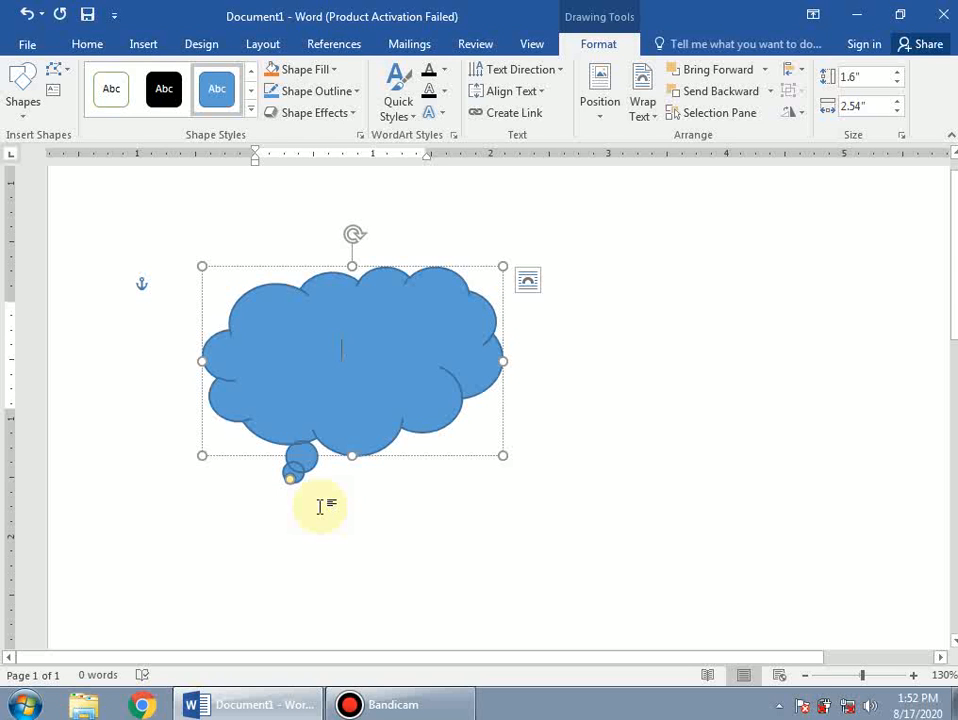
left_click(358, 393)
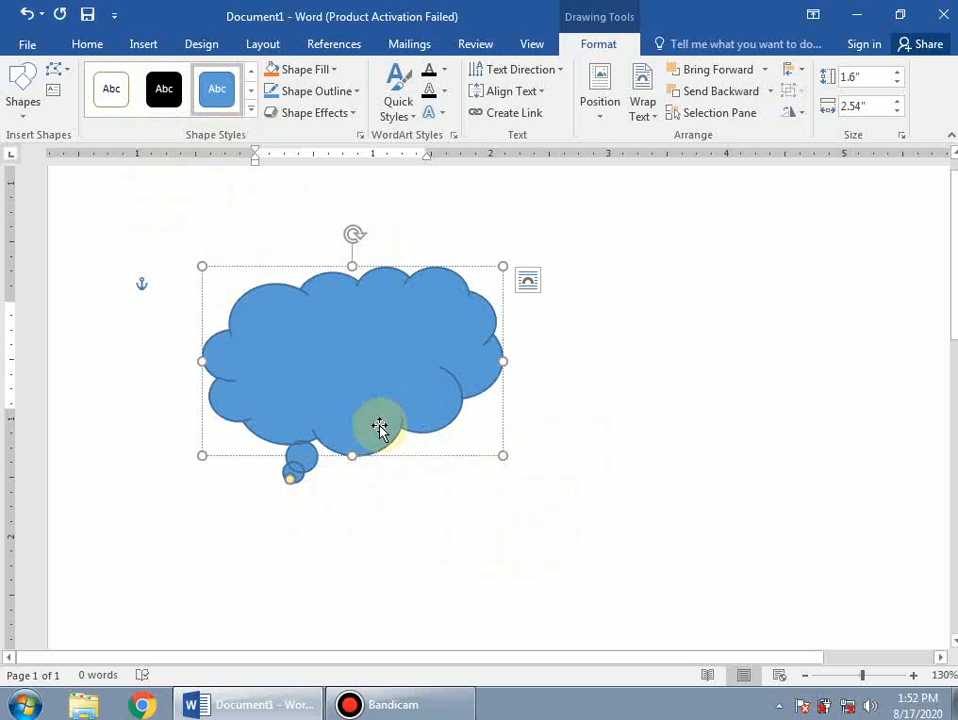
left_click(251, 110)
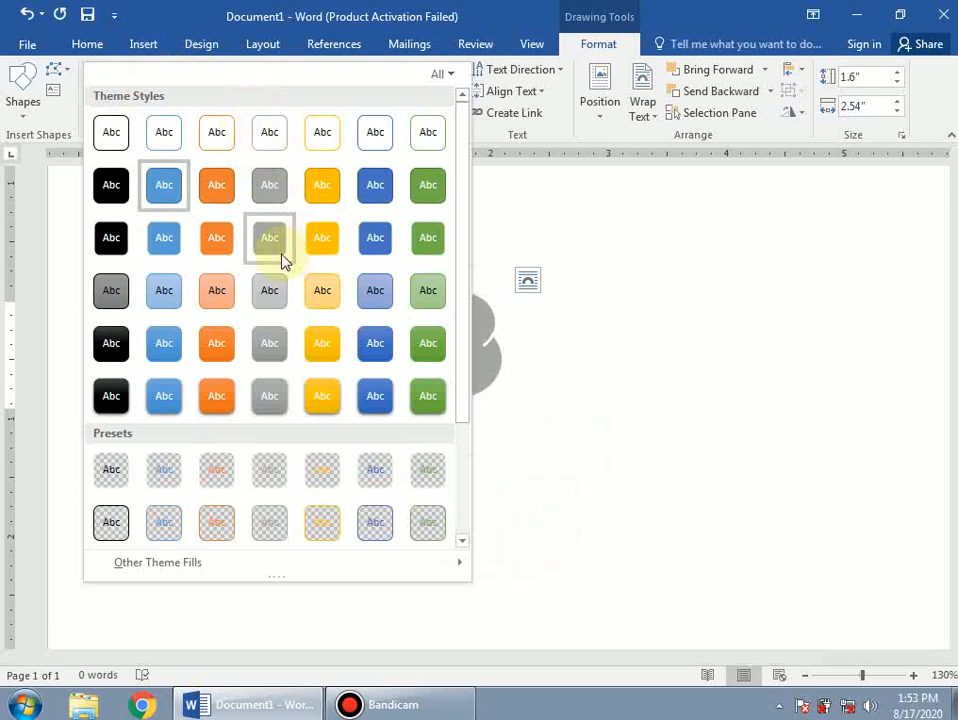
left_click(328, 300)
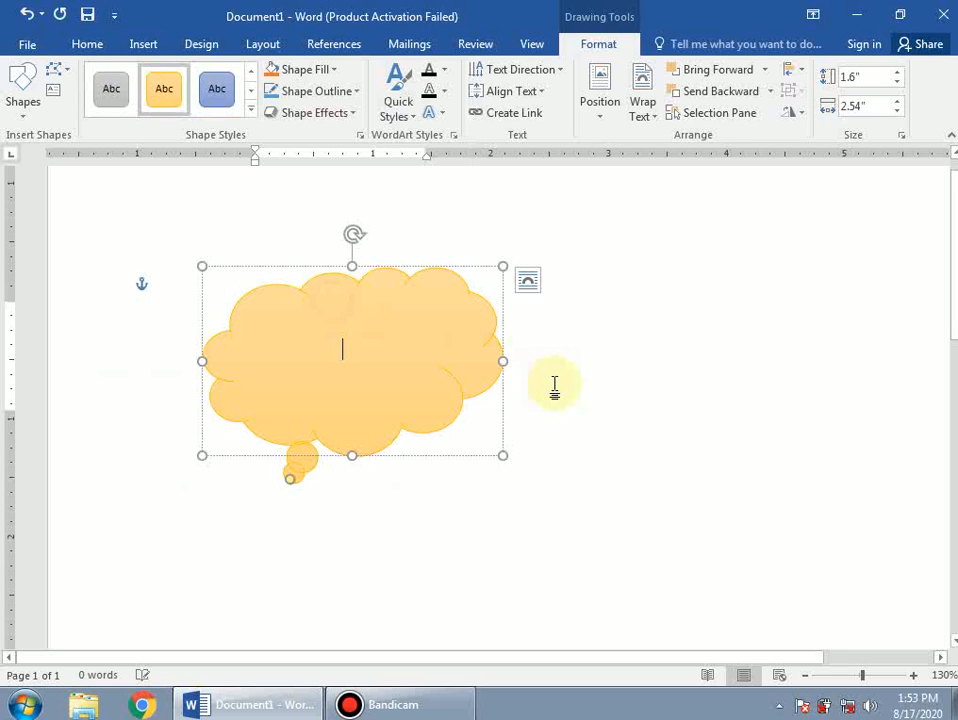
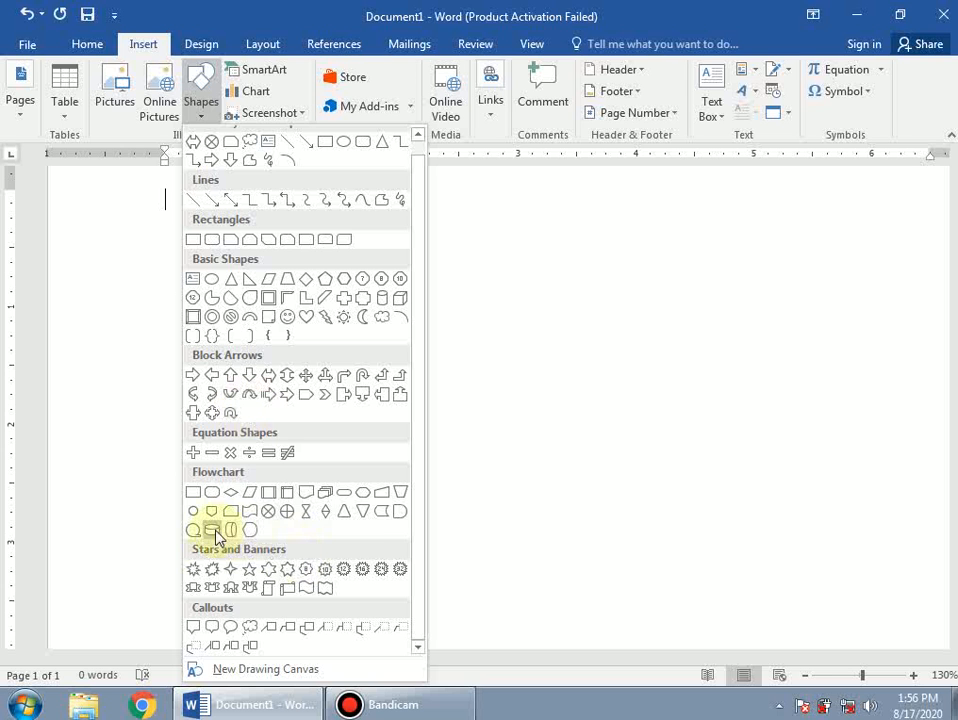
Dismiss the Shapes gallery, leaving the empty Document1 with 0 words in view.
left_click(520, 365)
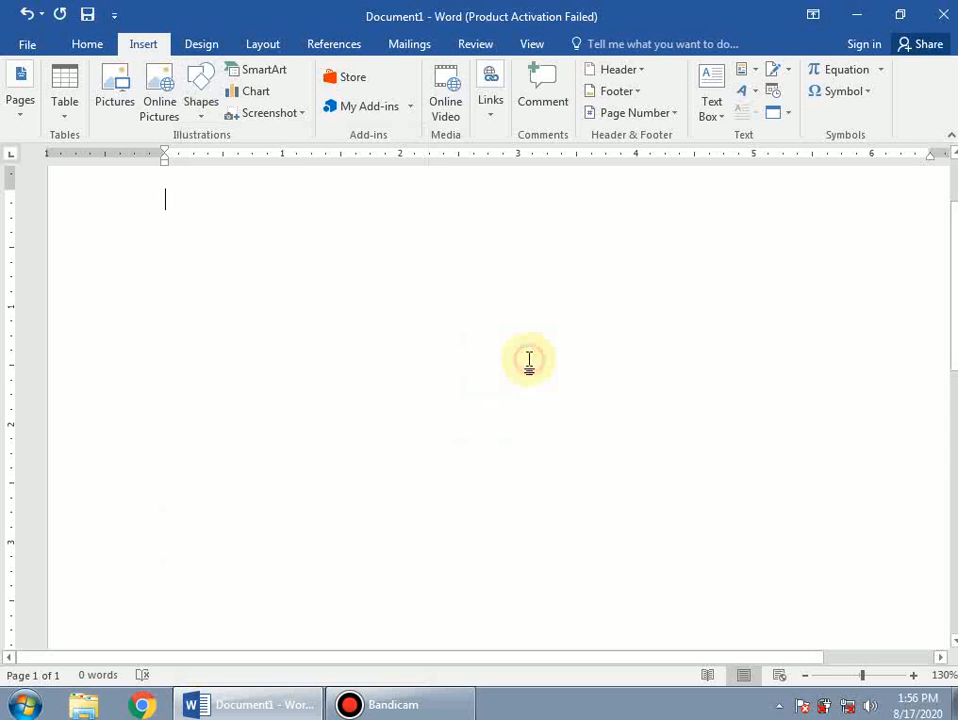
Add empty lines until the blank document spans three pages.
left_click(18, 120)
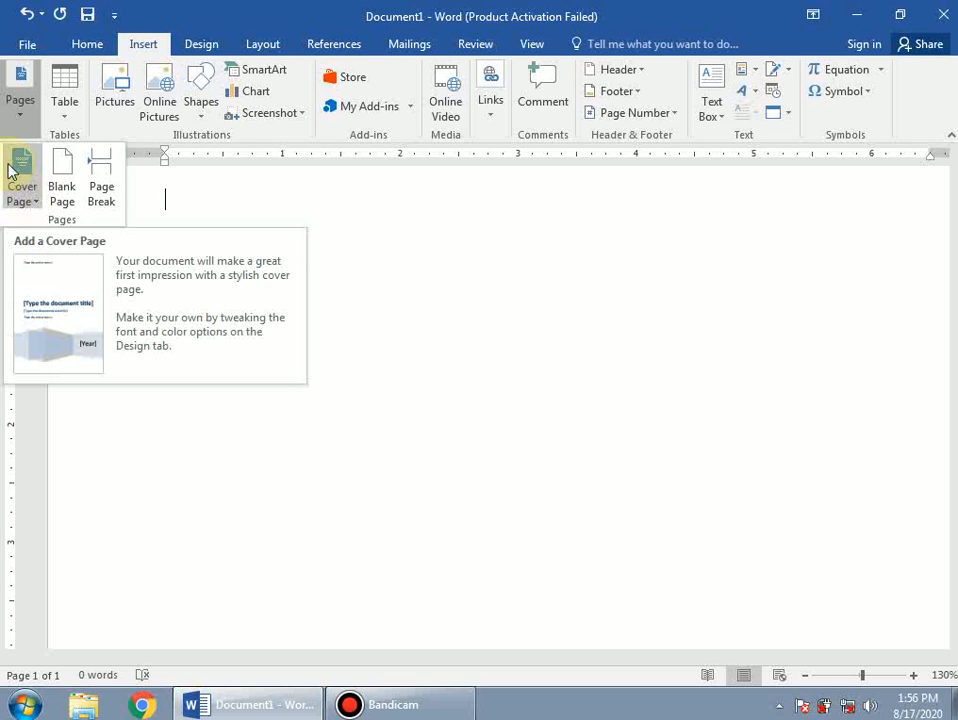
left_click(163, 453)
key("Return")
key("Return")
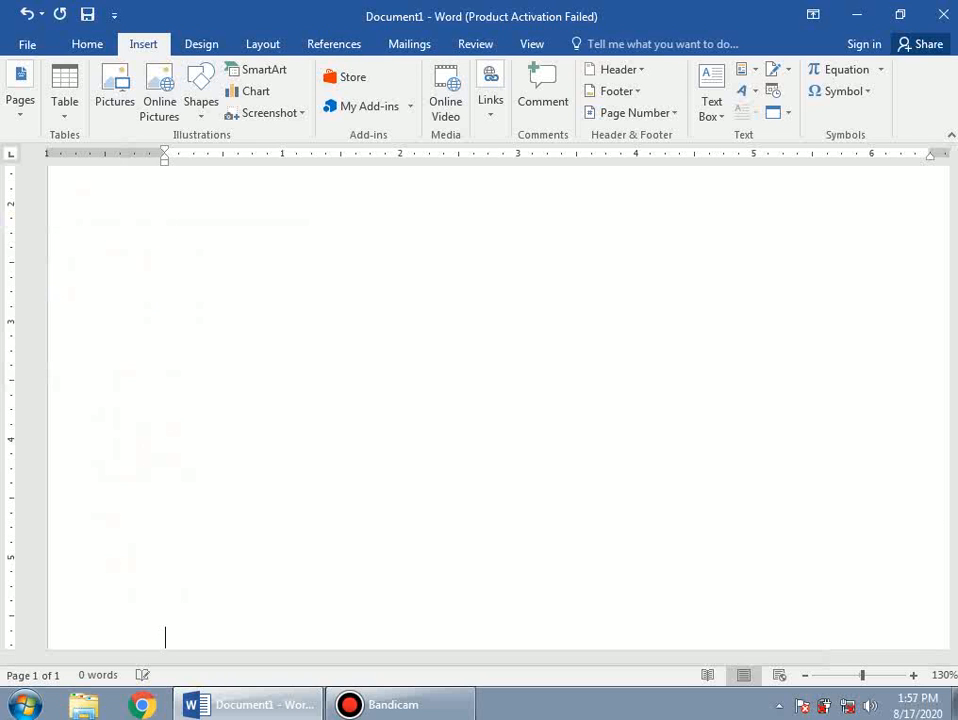
key("Return")
key("Return")
key("Return")
key("Return")
key("Return")
key("Return")
key("Return")
key("Return")
key("Return")
key("Return")
key("Return")
key("Return")
key("Return")
key("Return")
key("Return")
key("Return")
key("Return")
key("Return")
key("Return")
key("Return")
key("Return")
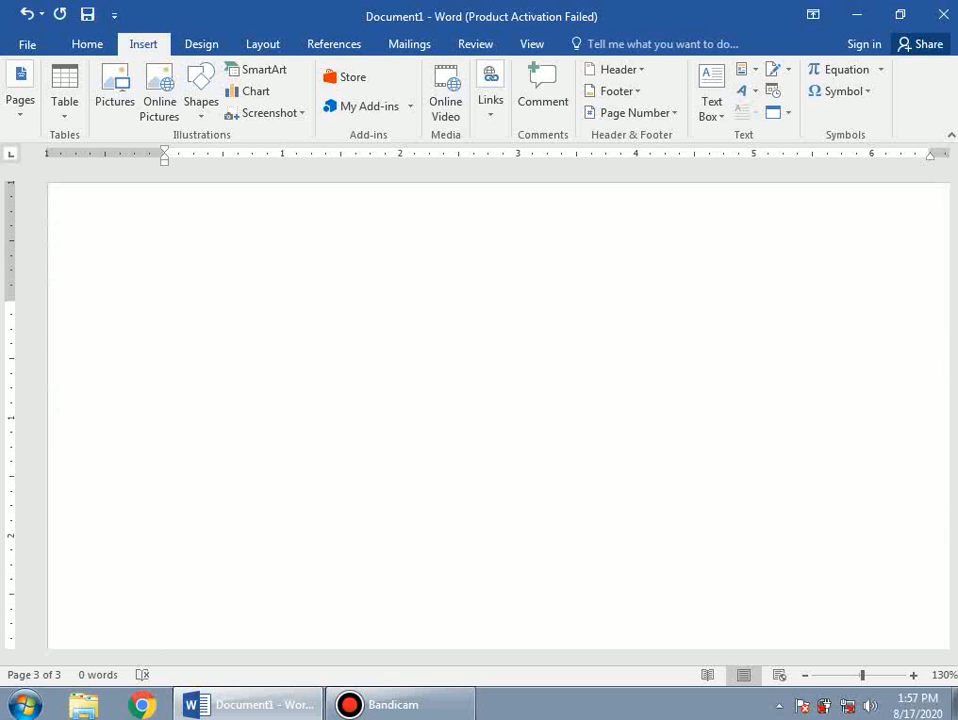
Show the built-in cover page designs from Insert > Pages > Cover Page.
scroll(165, 282, "up", 10)
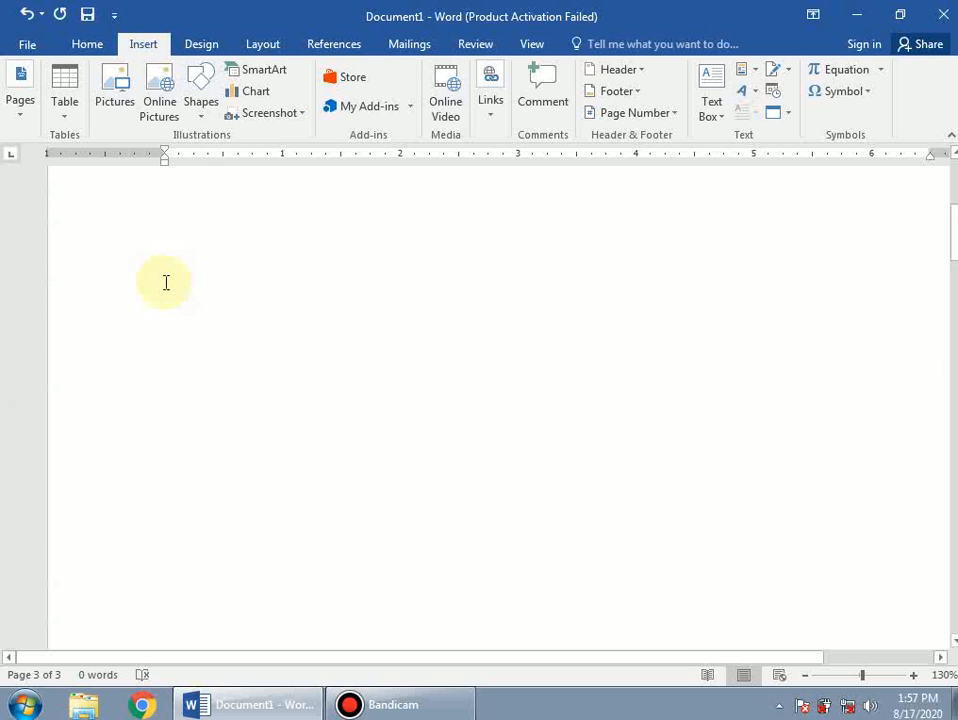
left_click(186, 331)
left_click(18, 112)
left_click(22, 188)
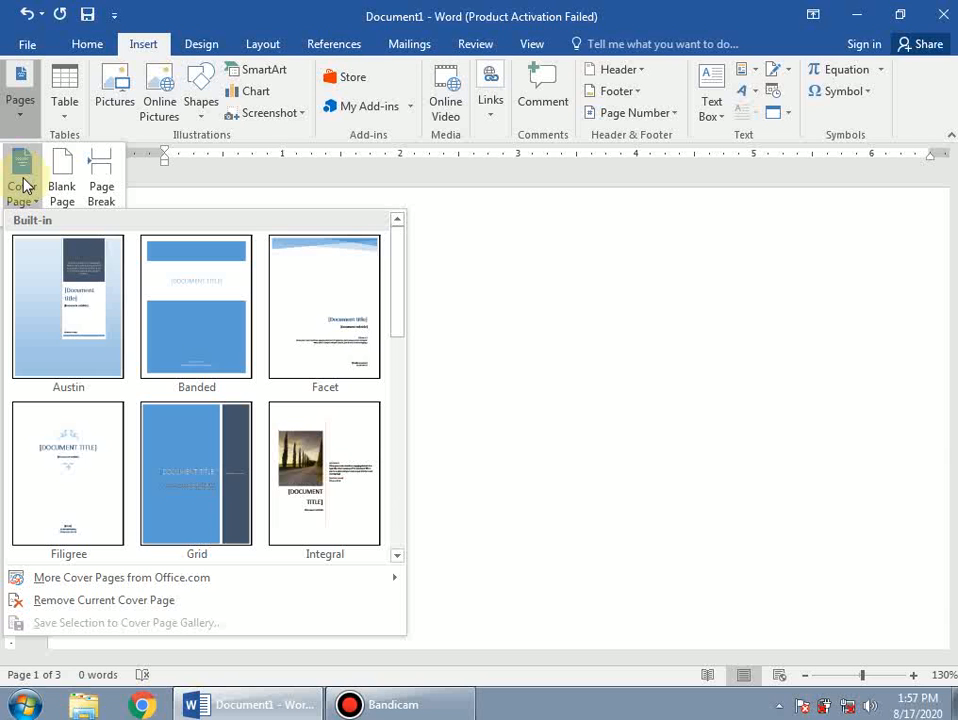
scroll(226, 338, "down", 5)
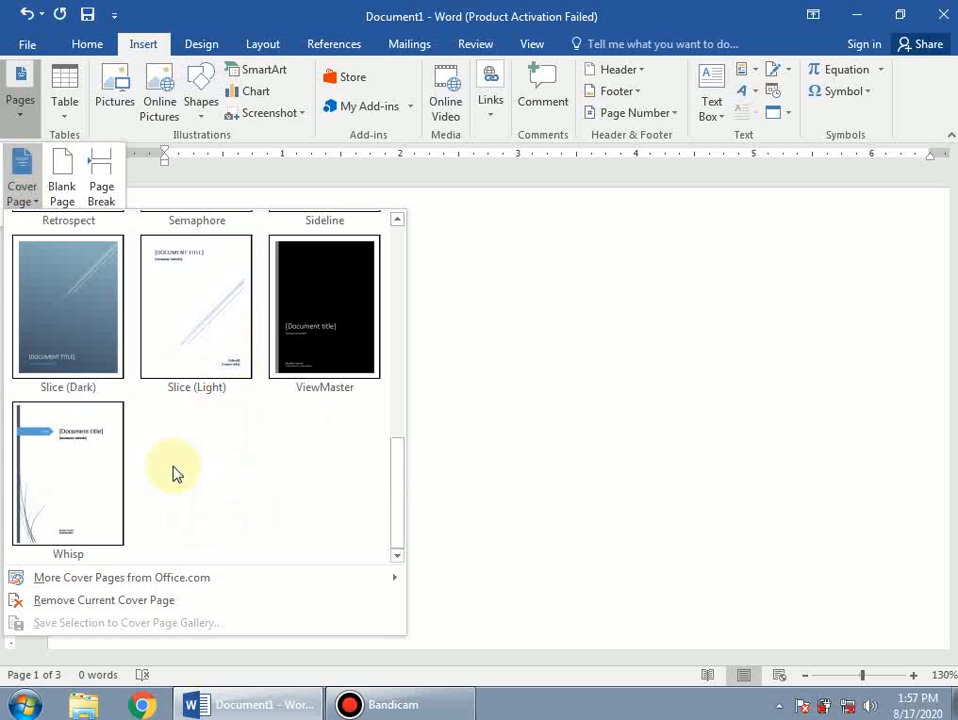
left_click(77, 500)
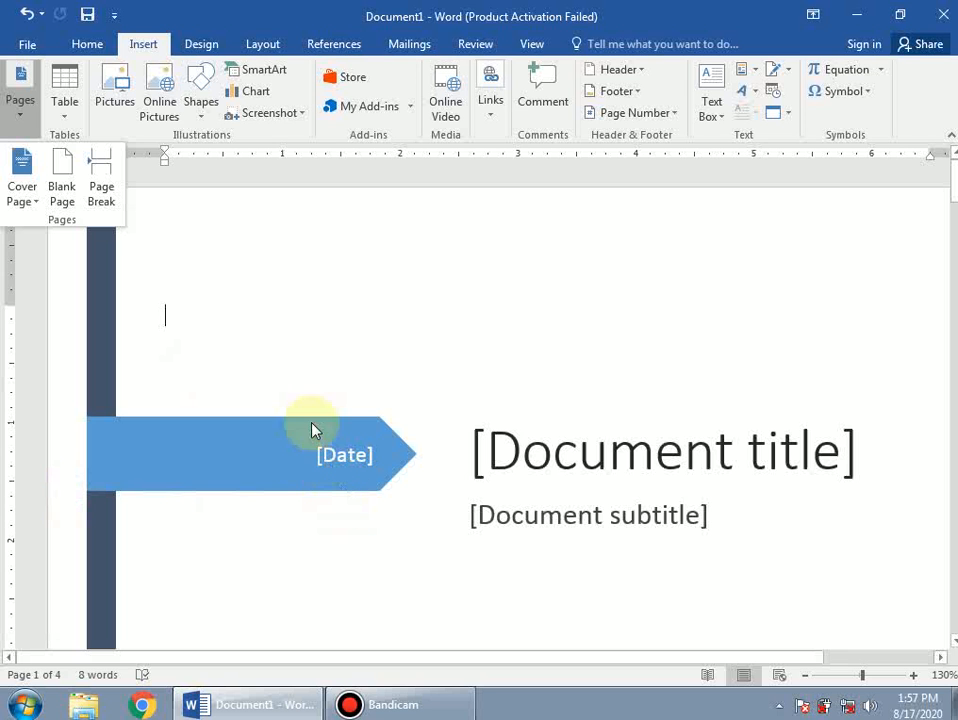
left_click(367, 279)
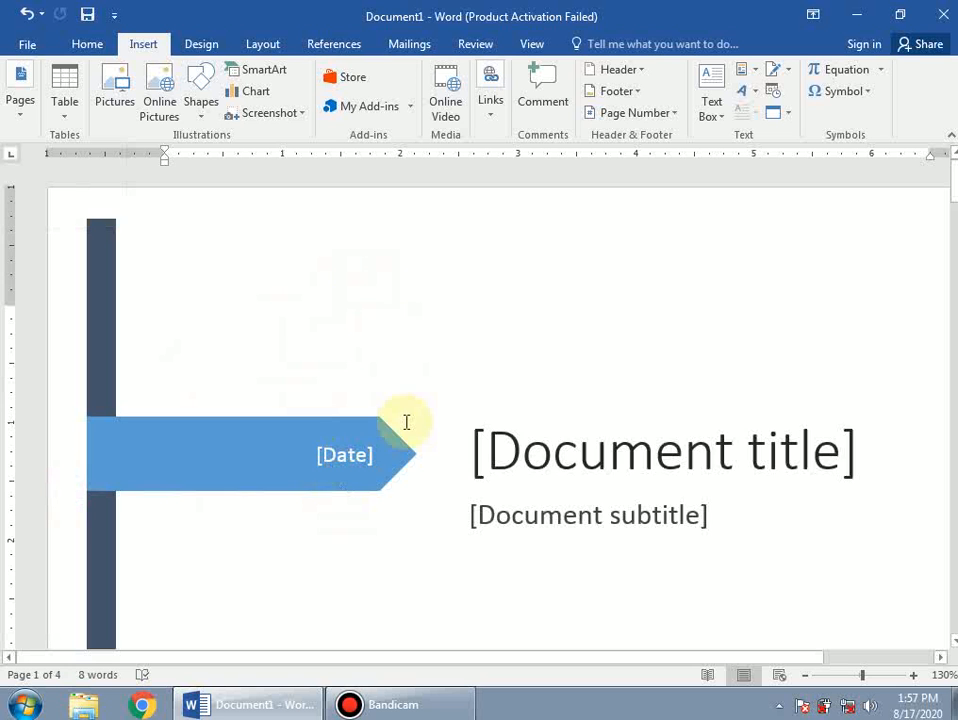
scroll(405, 428, "down", 10)
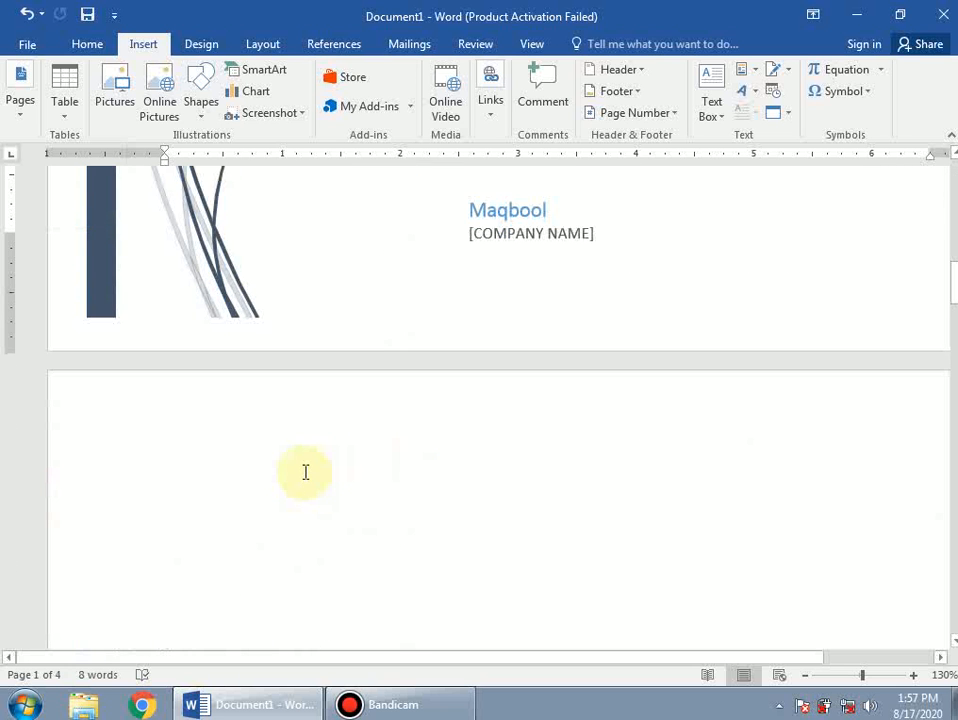
scroll(305, 472, "down", 4, "ctrl")
scroll(344, 378, "up", 10)
scroll(344, 380, "down", 15)
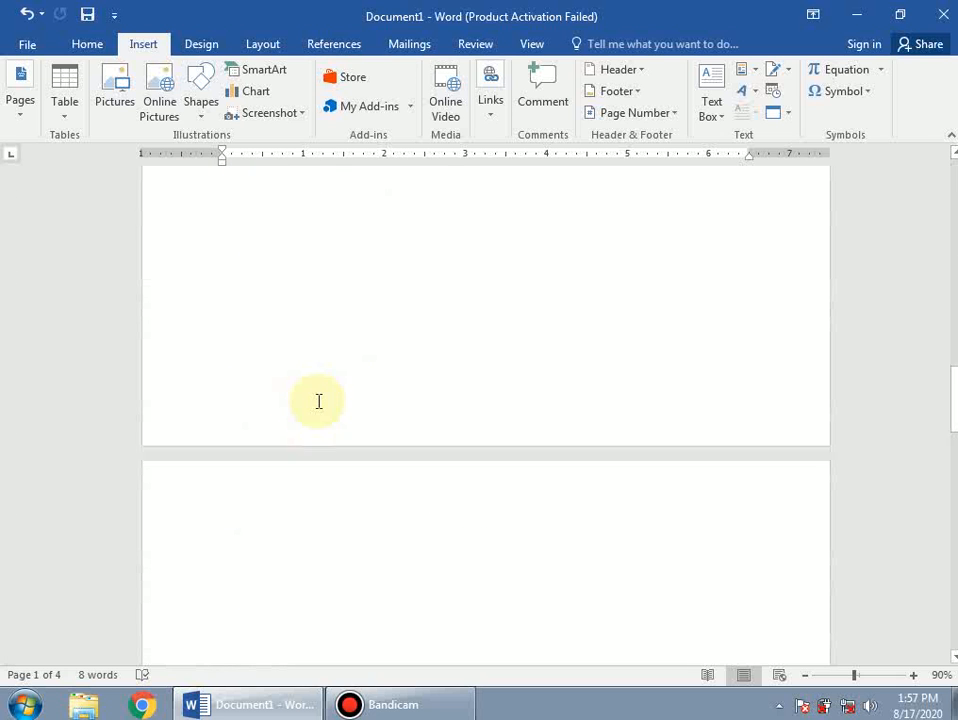
scroll(320, 389, "up", 15)
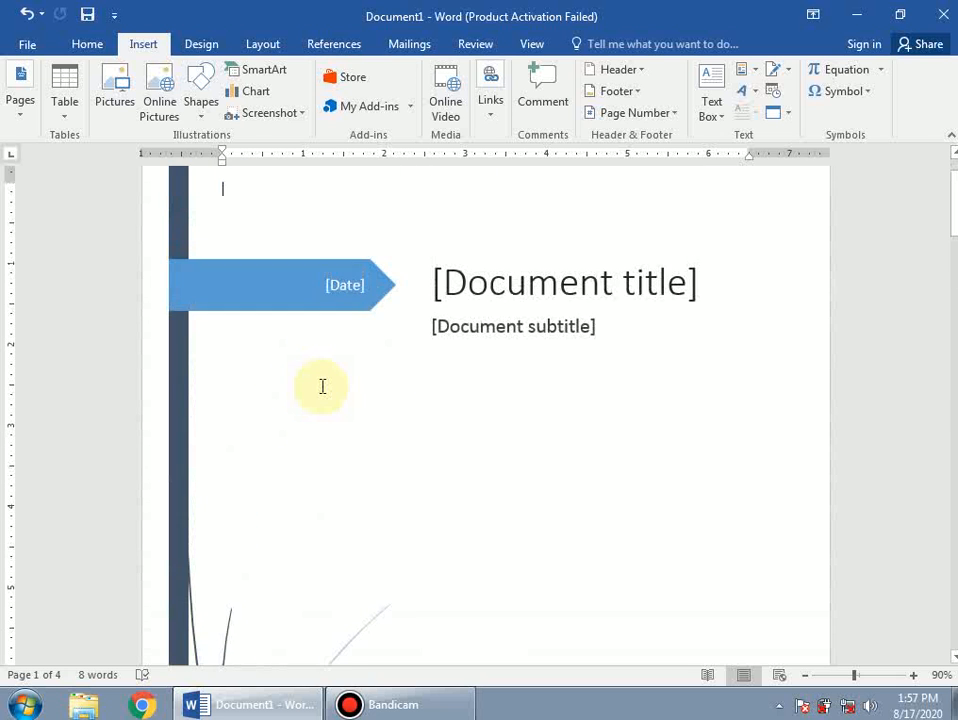
scroll(322, 386, "up", 2)
left_click(204, 301)
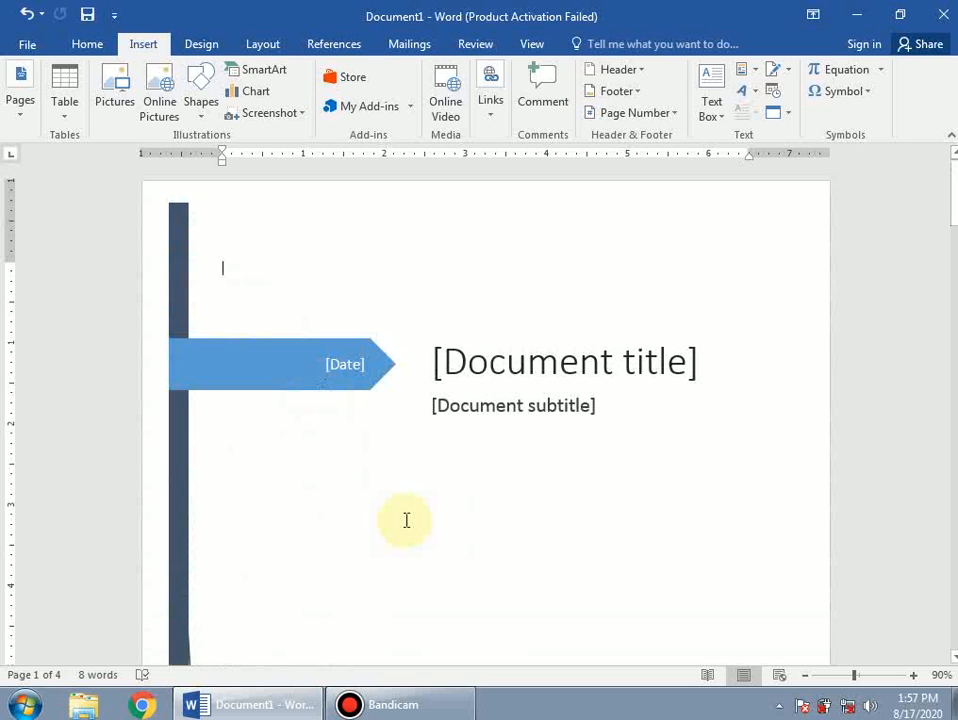
key("ctrl+z")
left_click(21, 105)
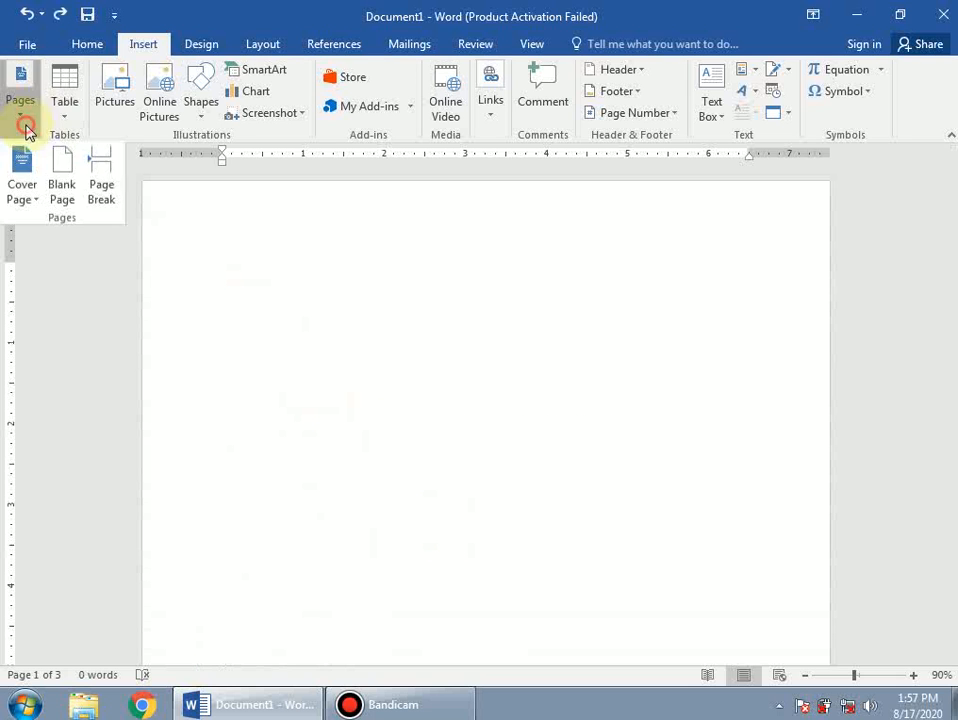
Insert the Filigree cover page design at the start of the document.
left_click(28, 200)
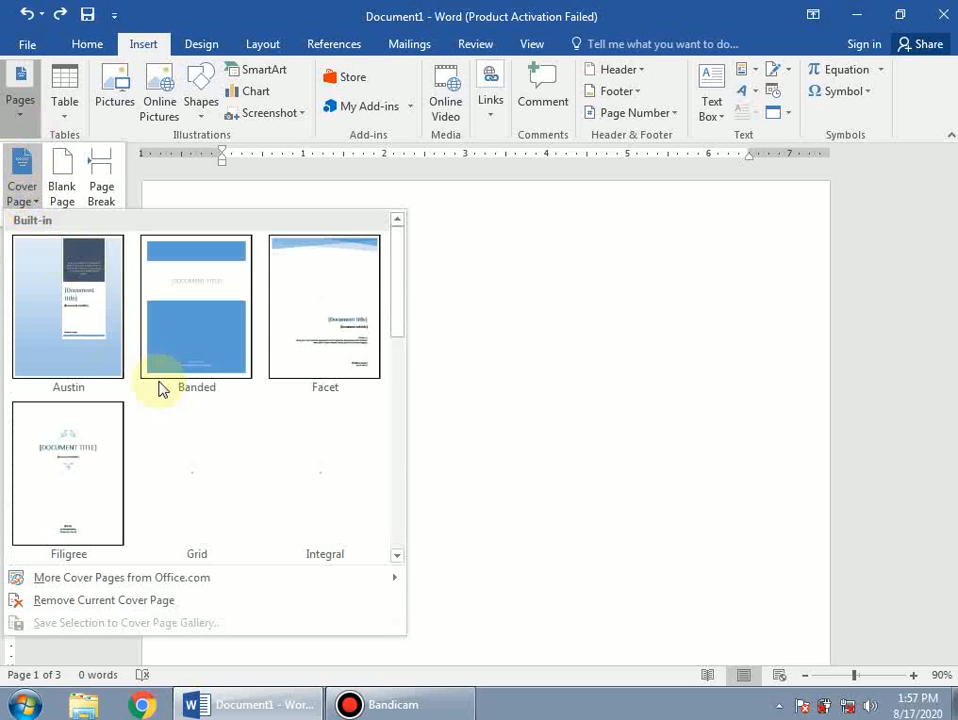
scroll(270, 380, "down", 5)
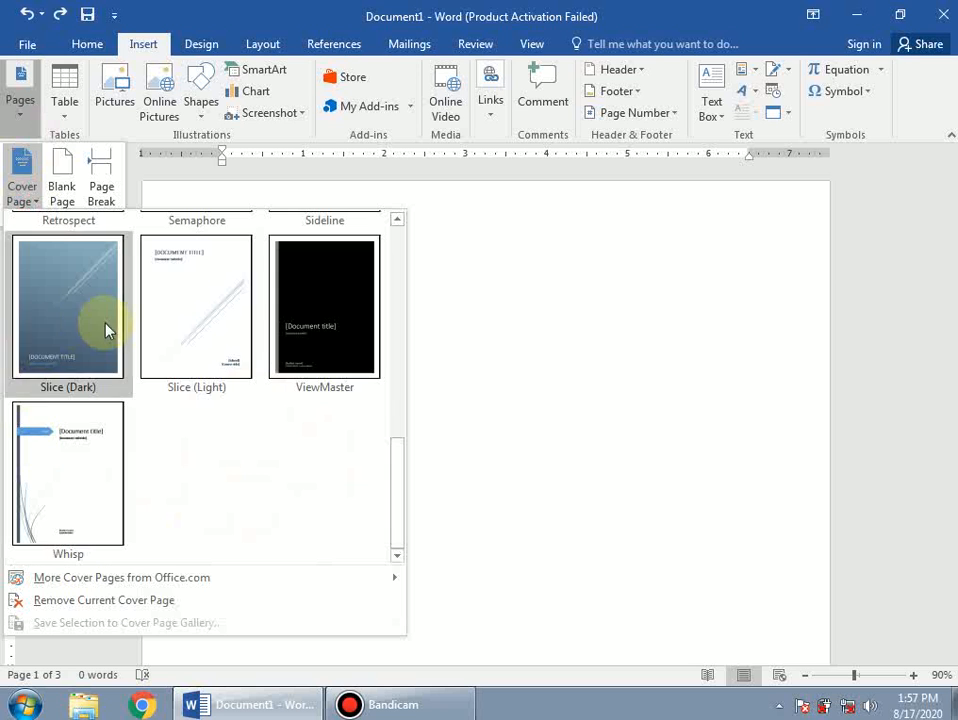
scroll(205, 320, "up", 5)
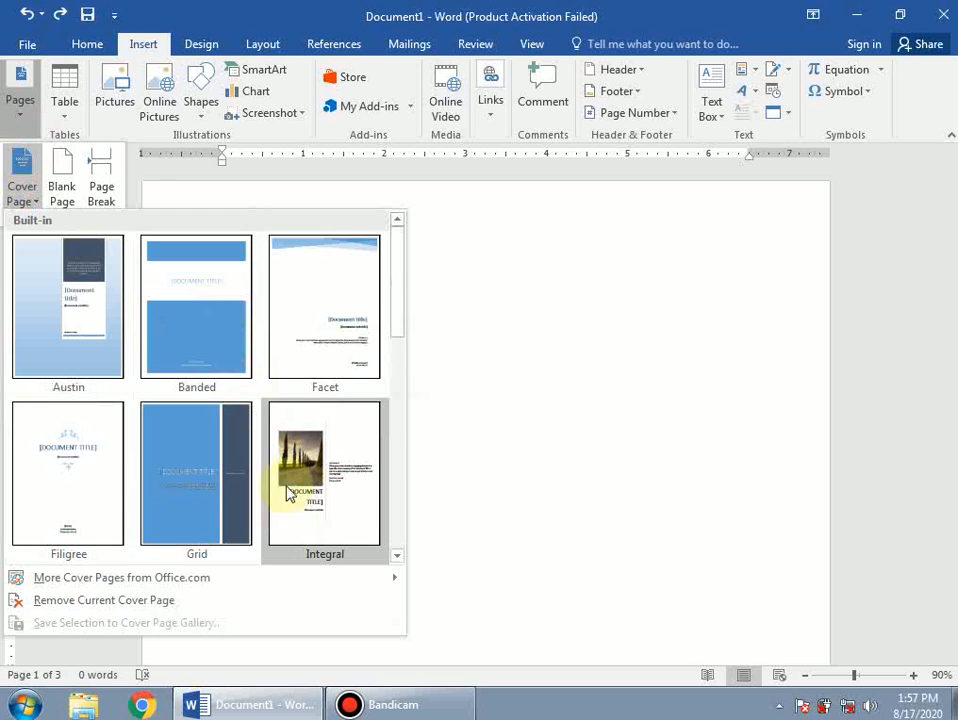
left_click(70, 468)
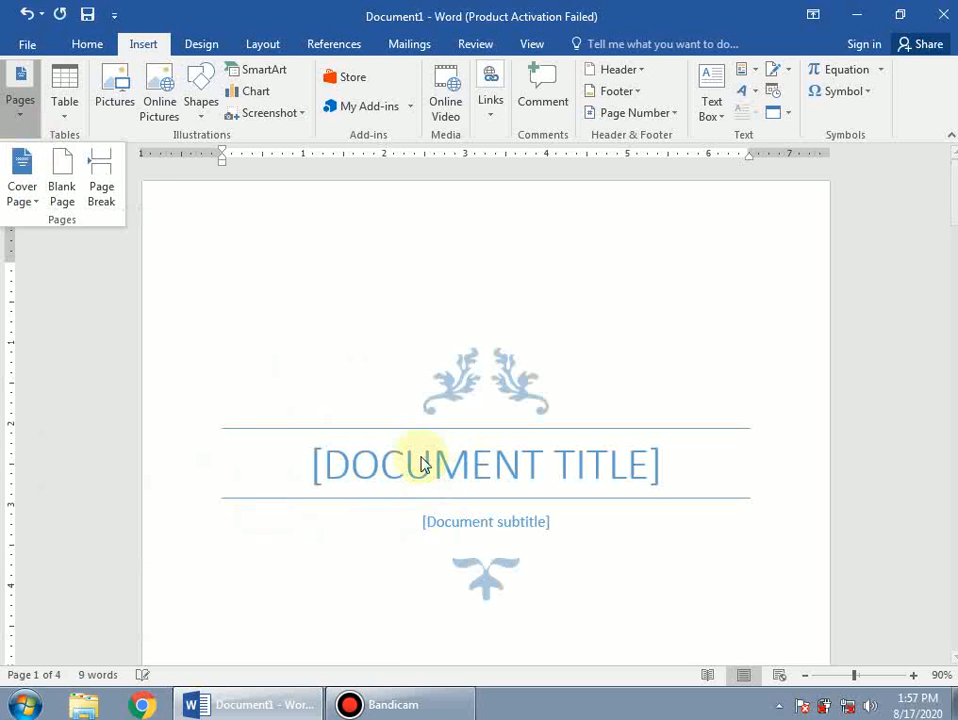
Fill the cover page subtitle with 'hh' and the title with 'MAQBOOL'.
left_click(482, 466)
left_click(508, 474)
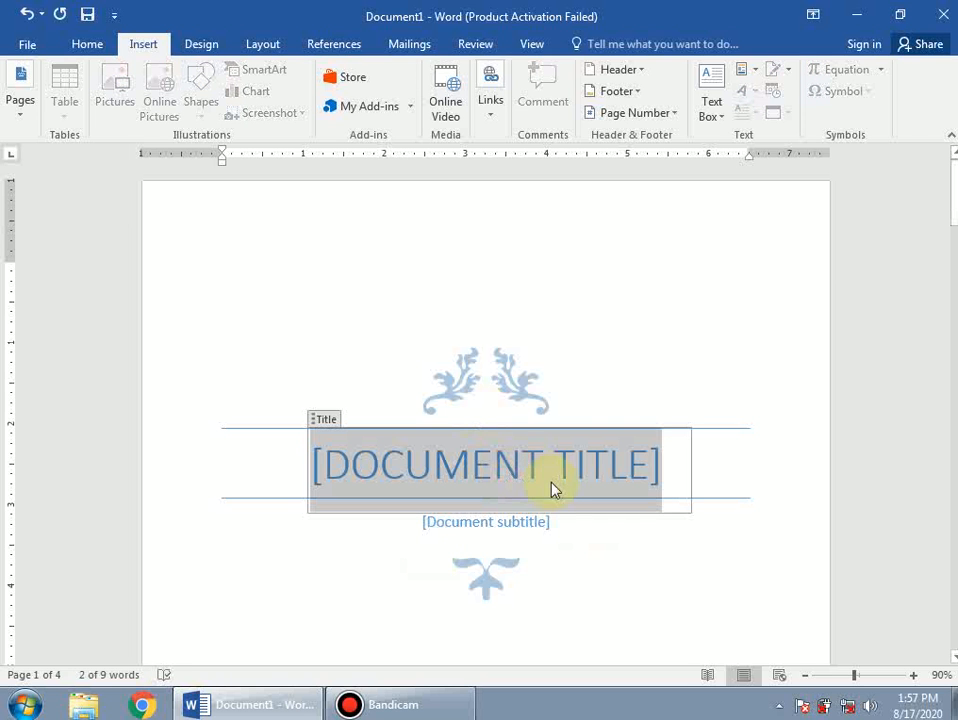
left_click(336, 444)
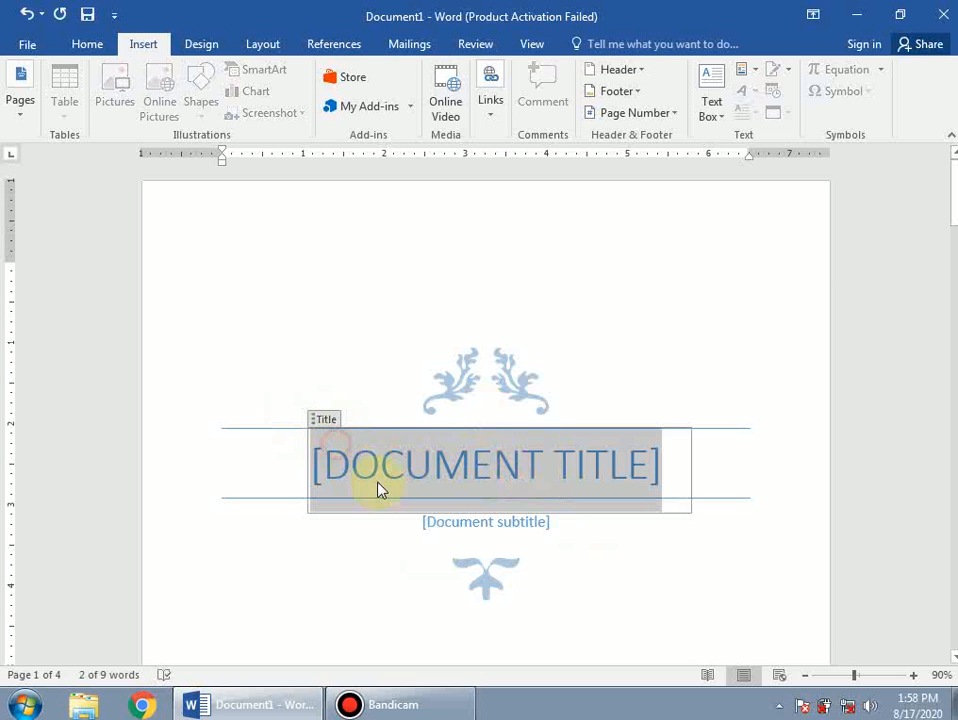
left_click(500, 522)
type("h")
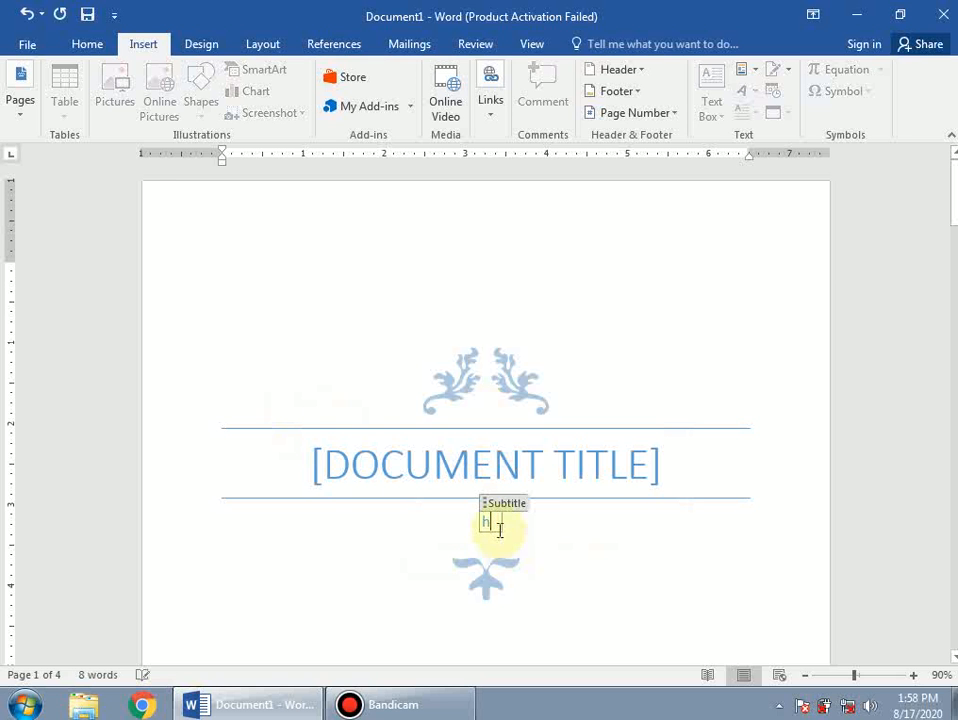
type("h")
left_click(530, 466)
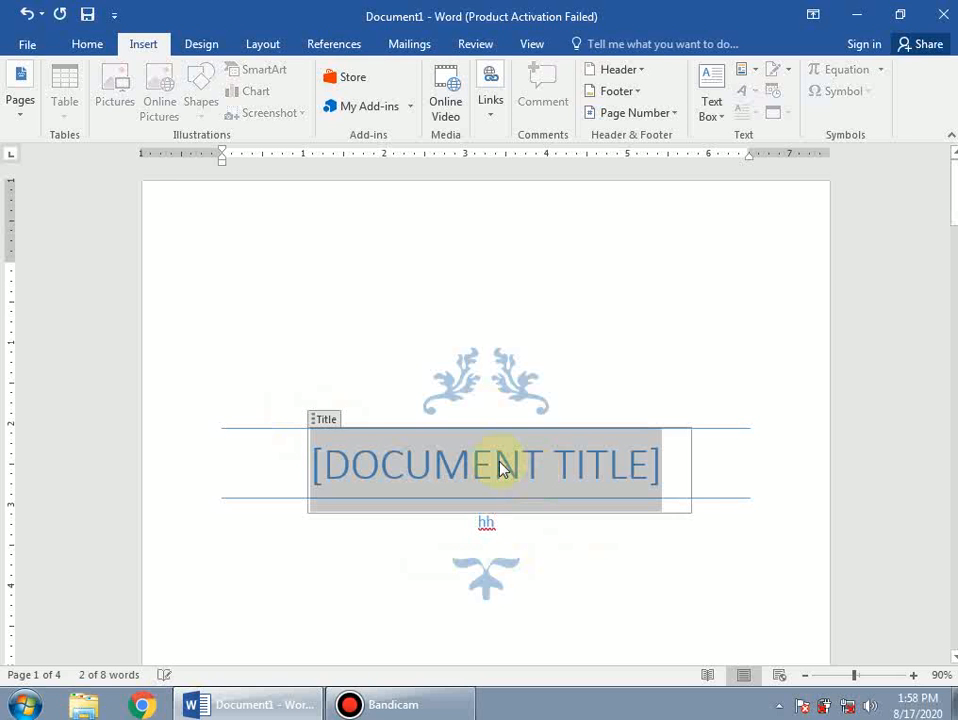
type("MAQBOOL")
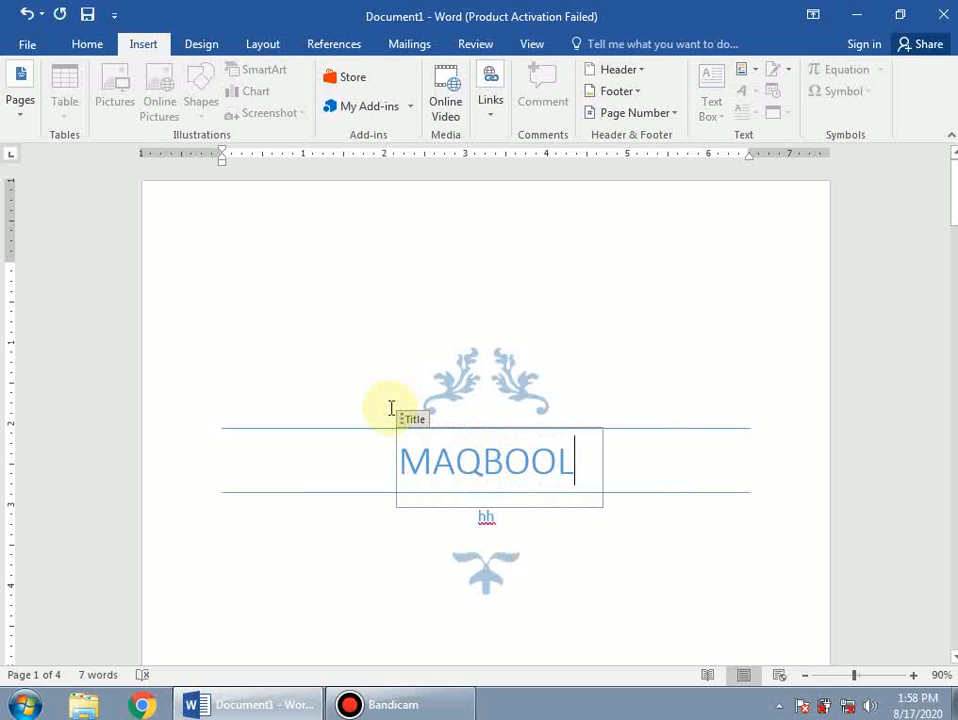
left_click(582, 254)
scroll(498, 493, "down", 4)
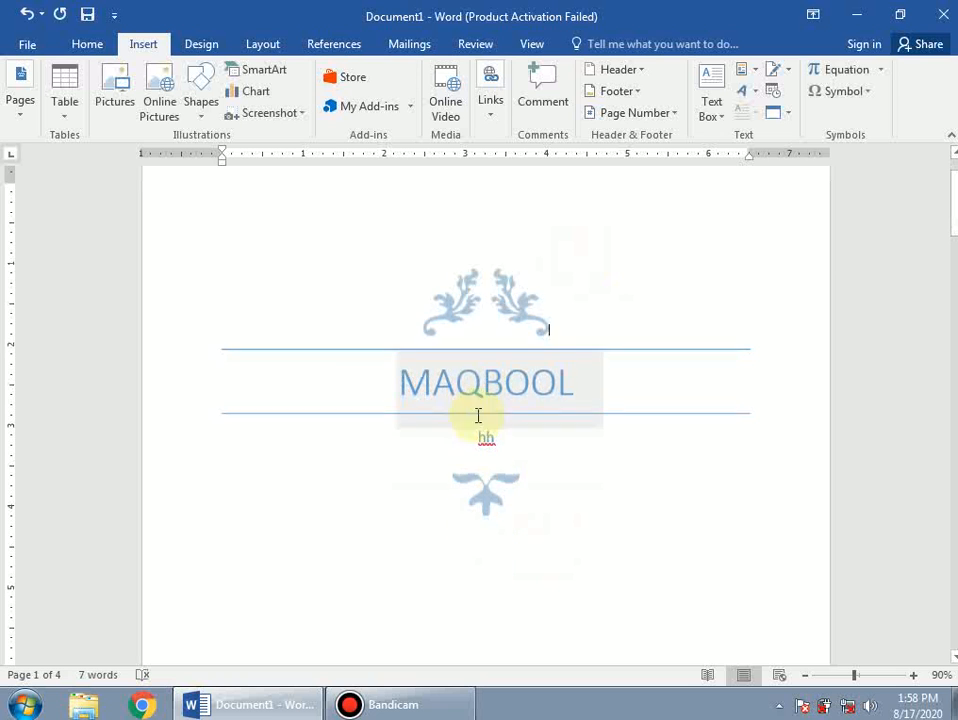
Undo the Filigree cover page, returning to a single blank page with 0 words.
scroll(394, 540, "down", 6)
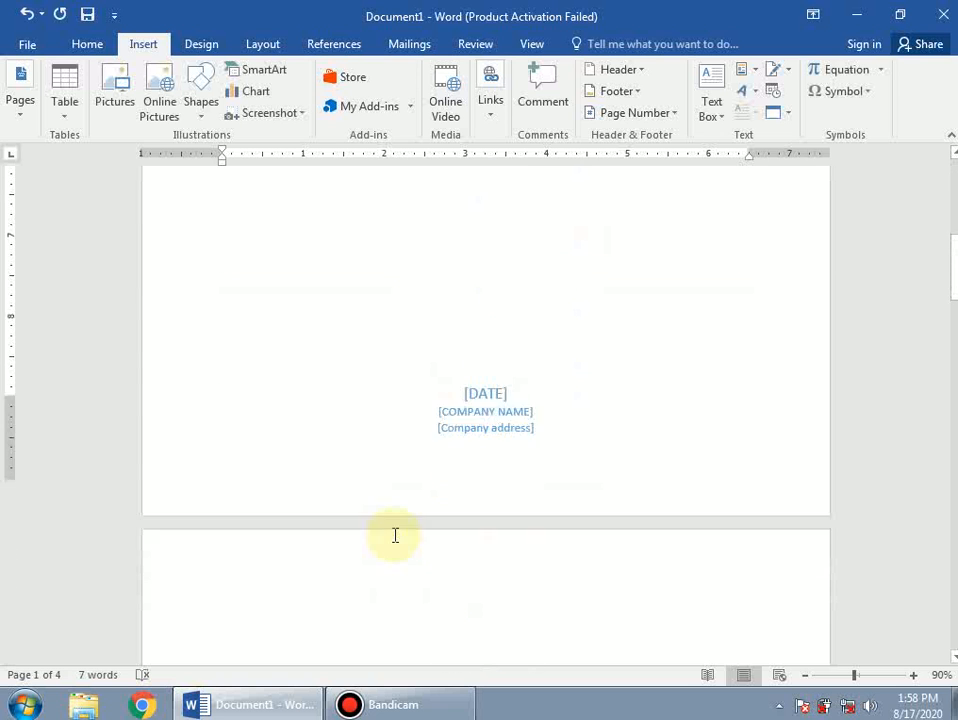
scroll(392, 532, "up", 2)
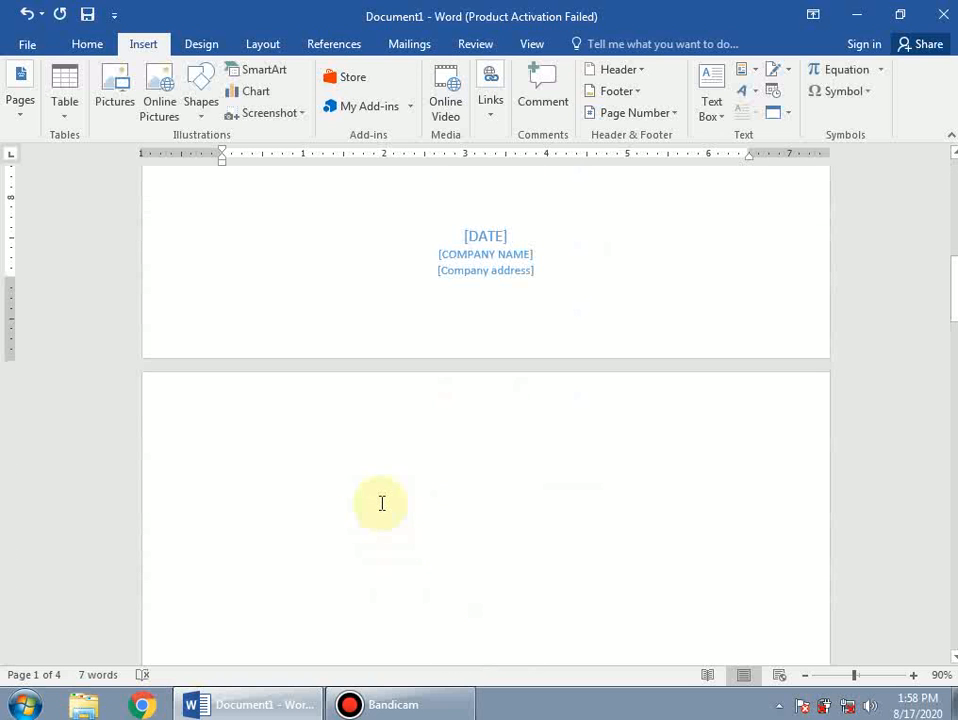
scroll(381, 506, "down", 3)
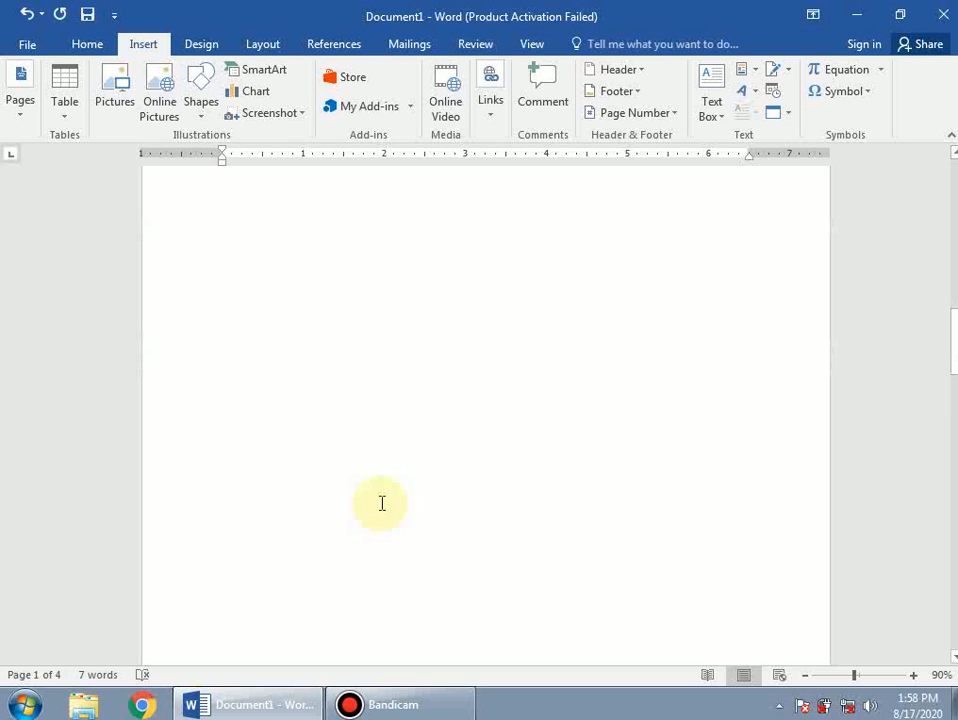
scroll(381, 501, "down", 2)
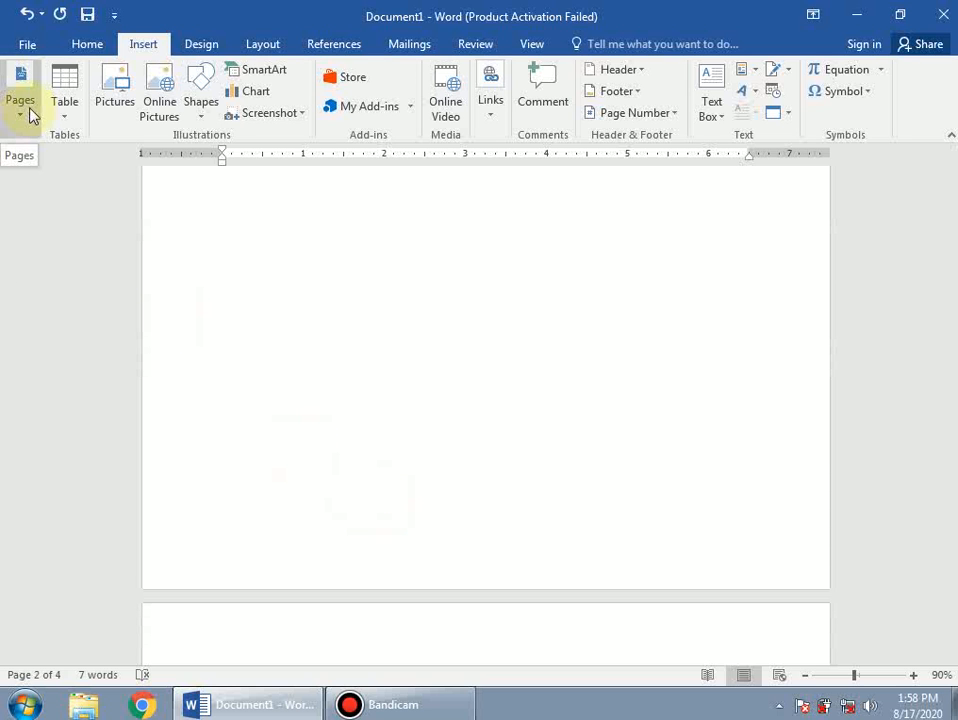
key("ctrl+z")
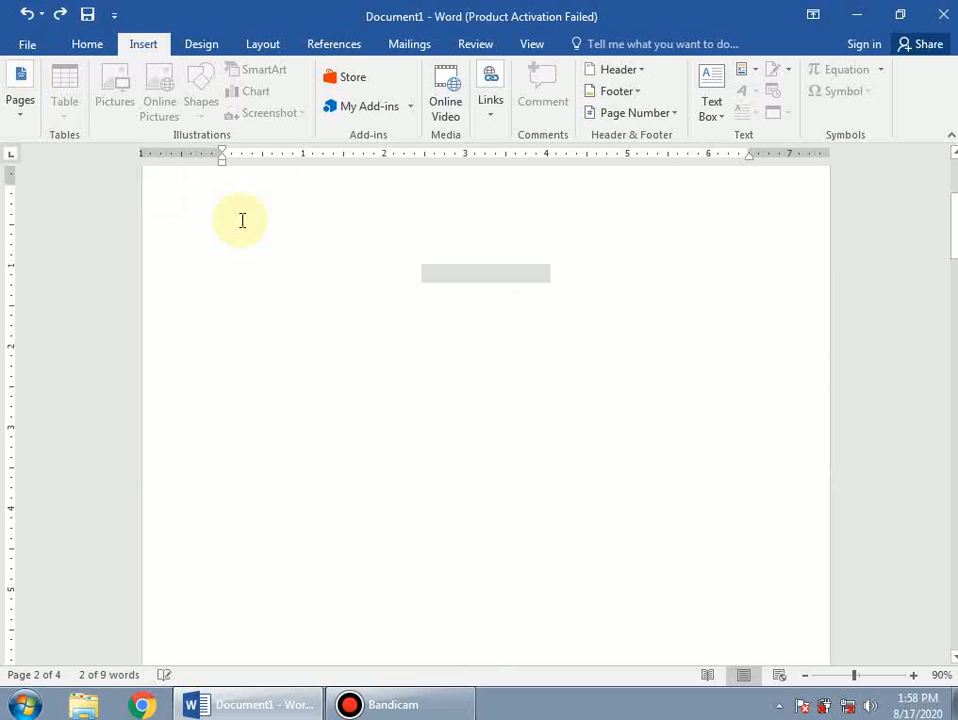
left_click(20, 112)
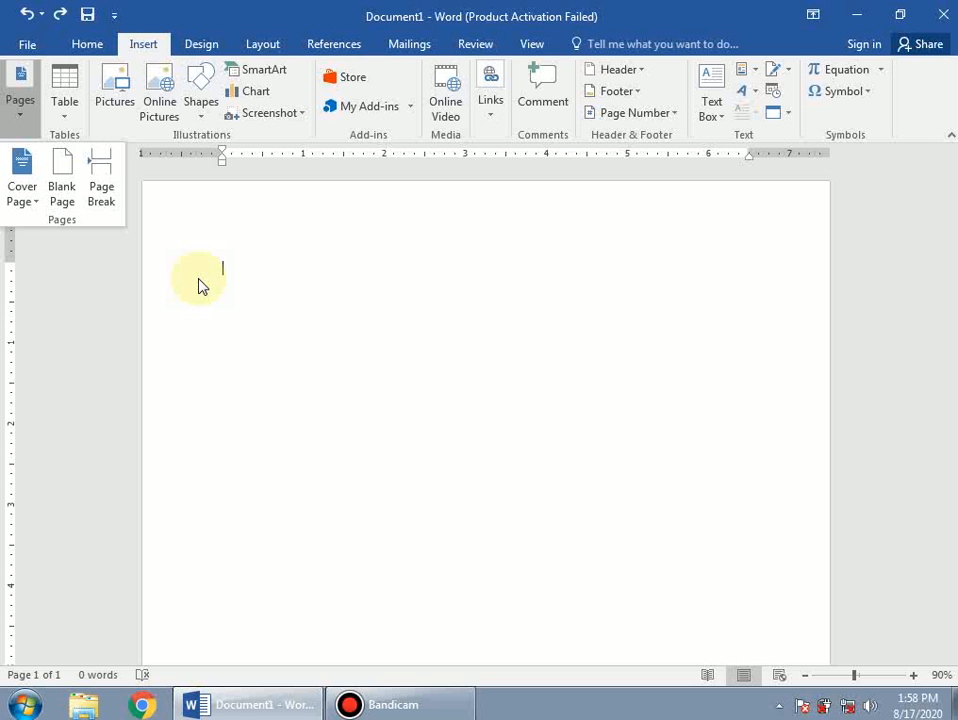
left_click(276, 274)
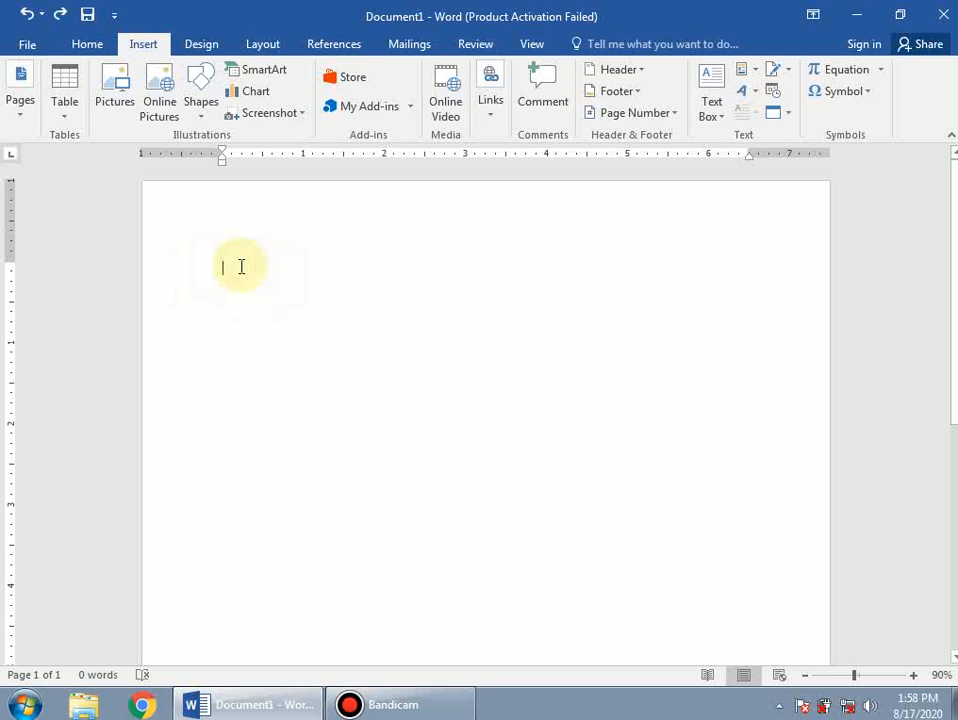
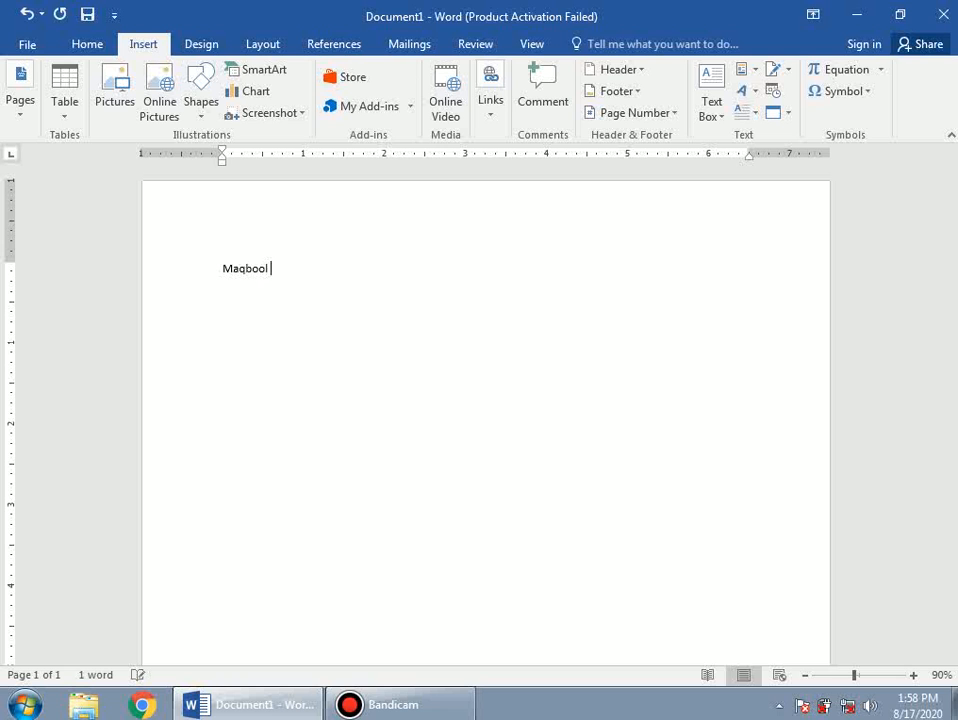
Type the person's two-word full name on the first line and delete the stray trailing letter.
scroll(283, 320, "up", 5)
key("BackSpace")
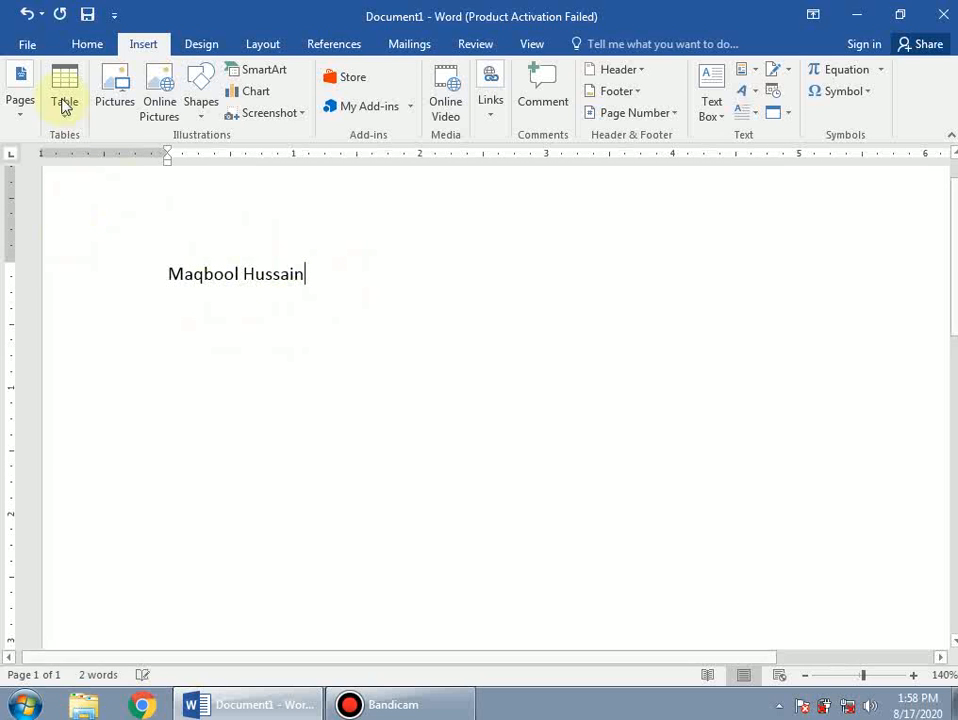
left_click(25, 120)
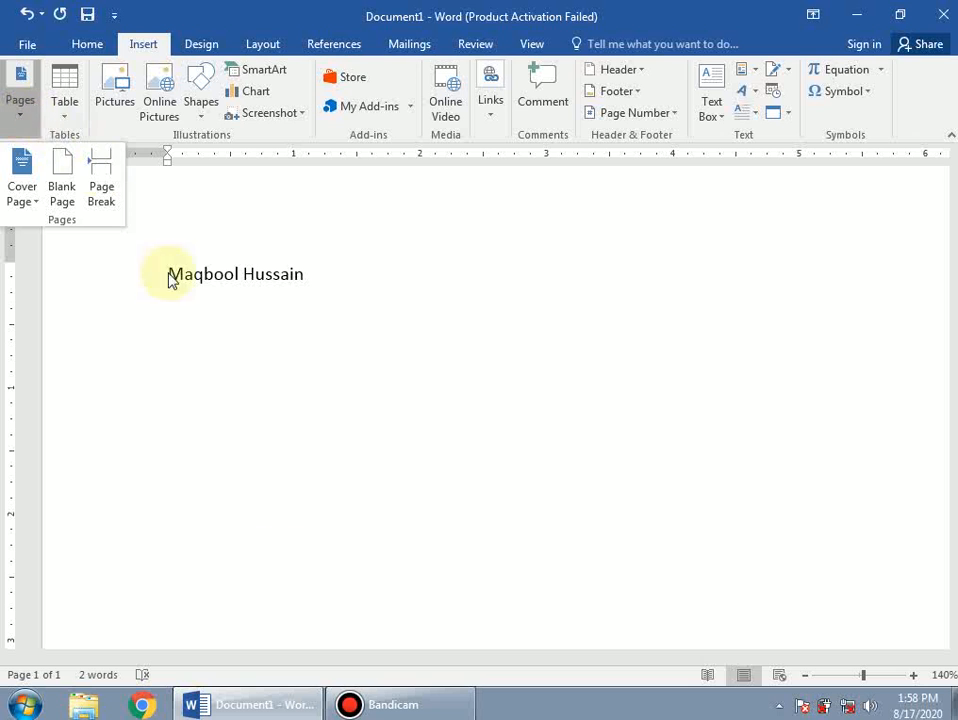
left_click(160, 549)
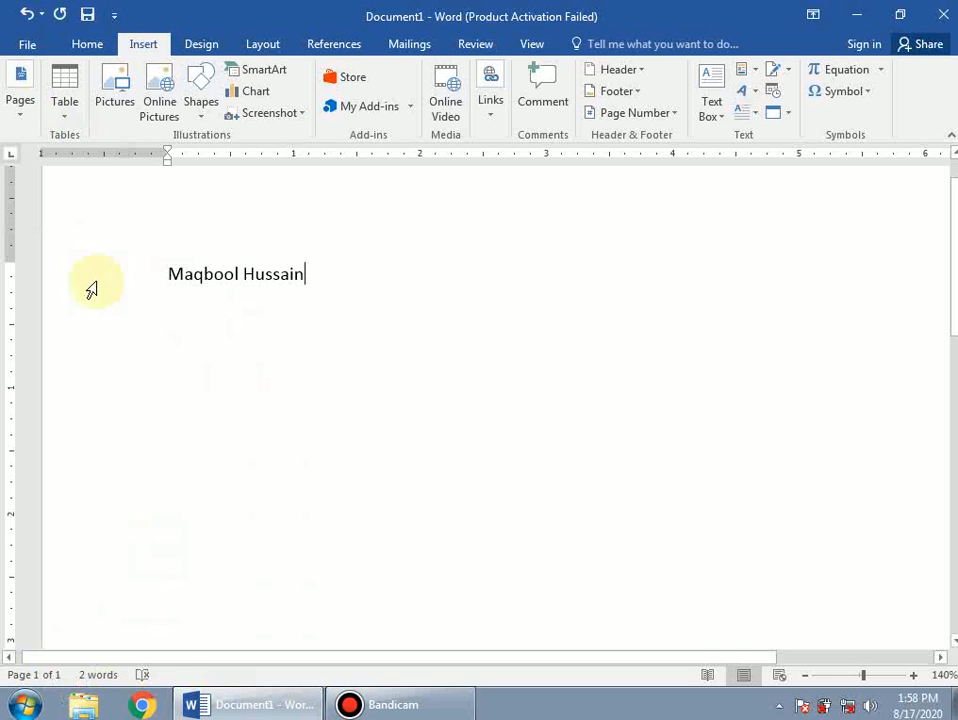
left_click(243, 275)
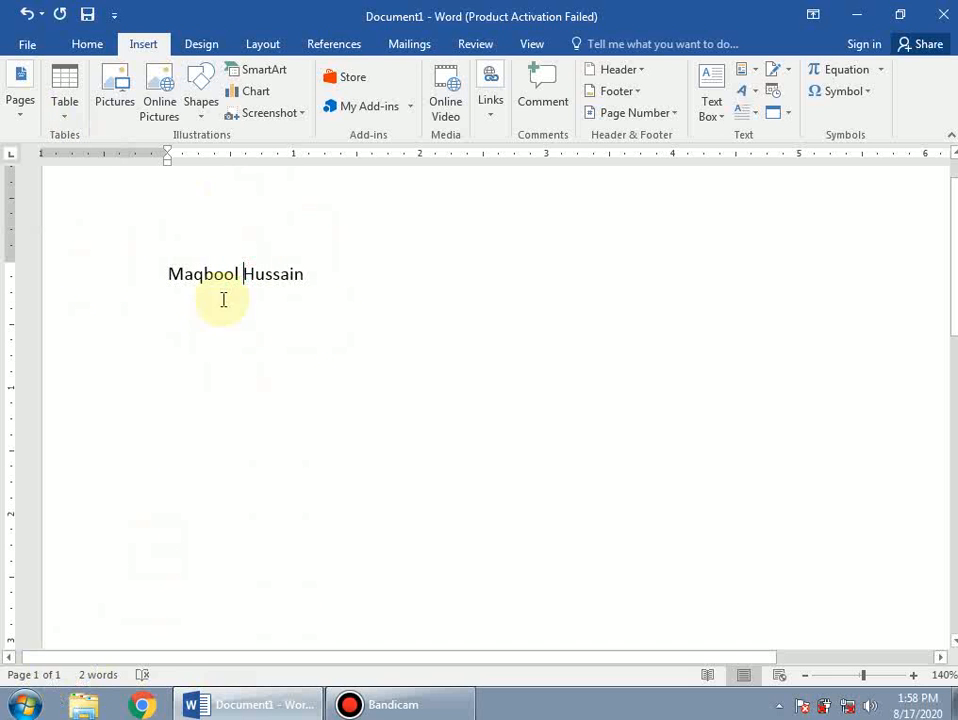
left_click(19, 124)
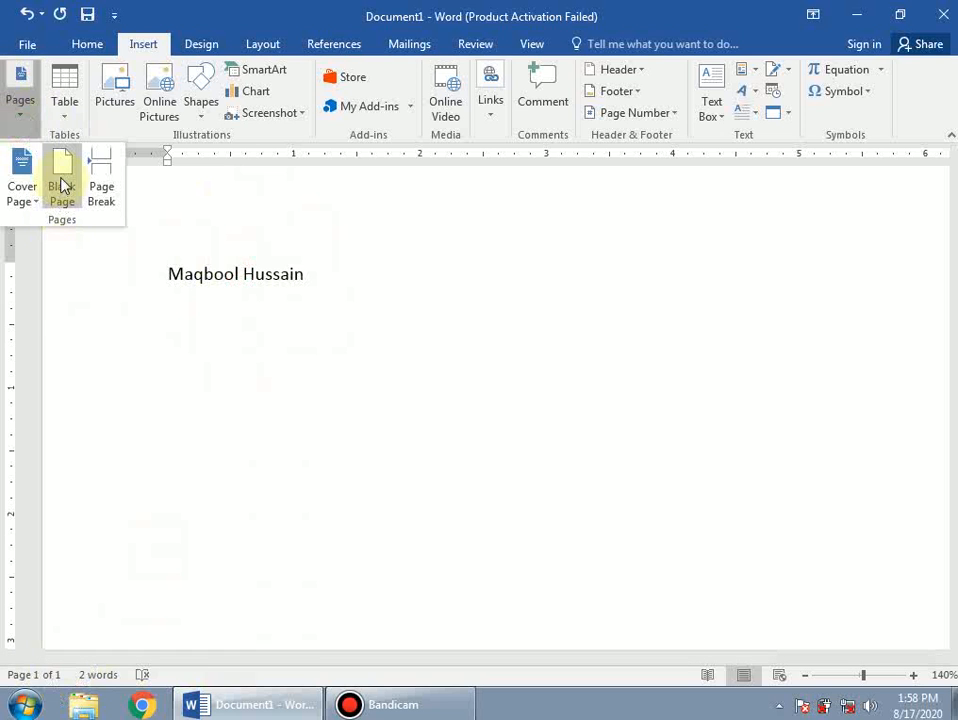
left_click(62, 184)
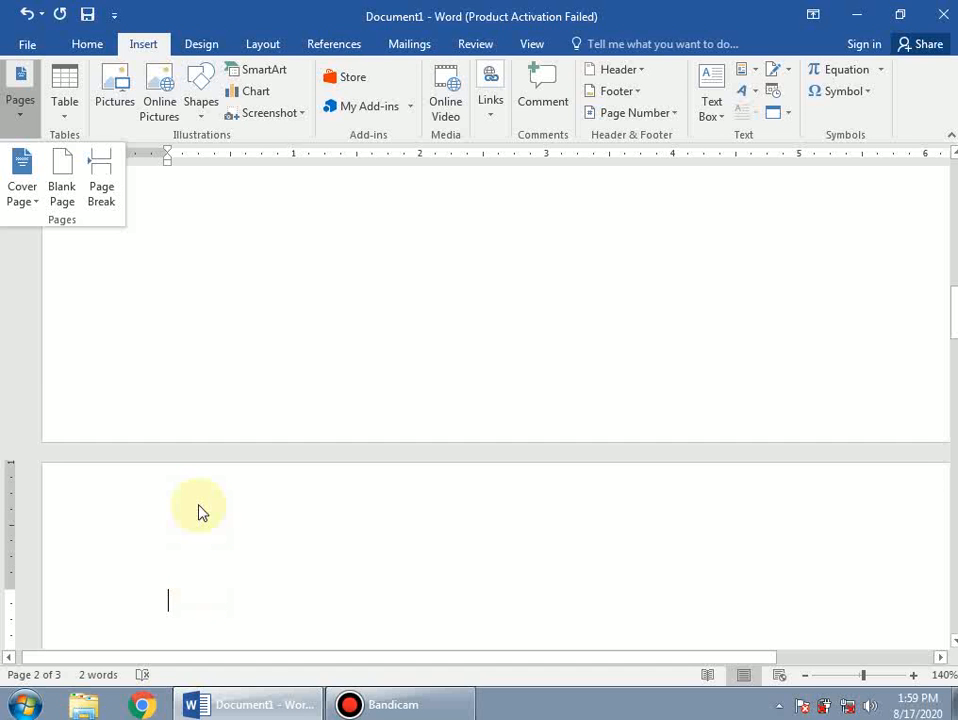
left_click(289, 413)
scroll(282, 416, "up", 1)
scroll(281, 417, "up", 10)
scroll(274, 450, "down", 2)
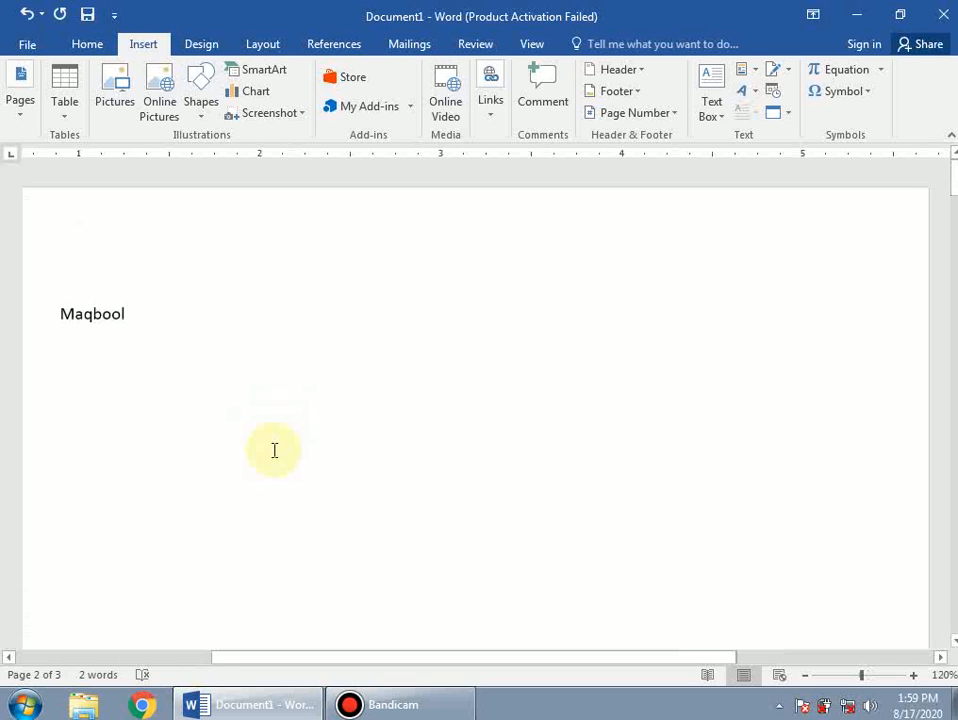
scroll(247, 462, "down", 1)
scroll(248, 465, "down", 5)
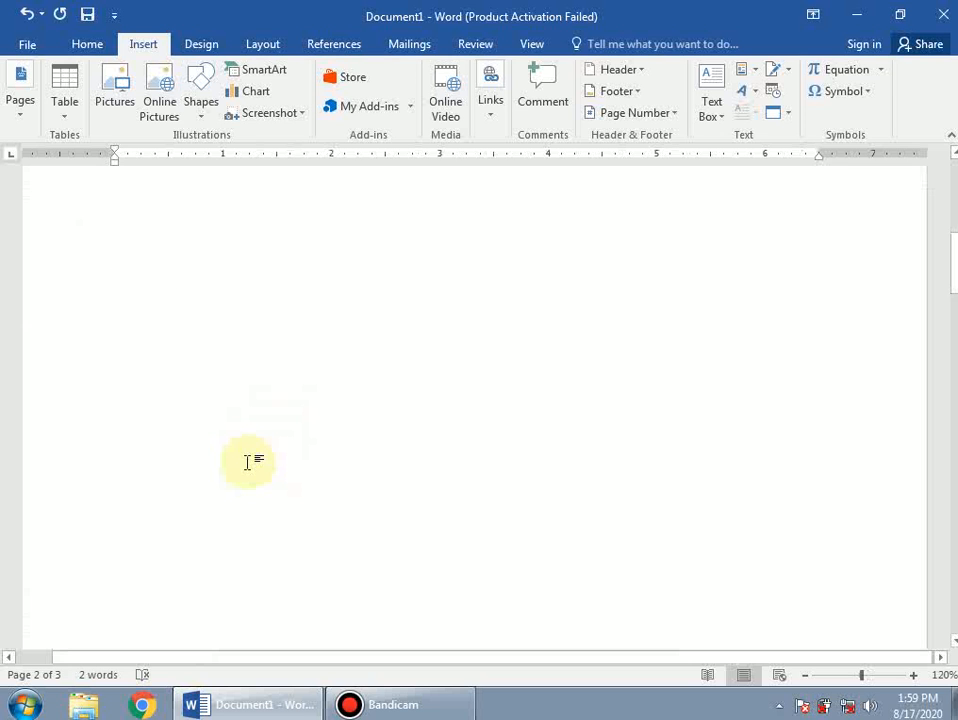
scroll(250, 469, "down", 10)
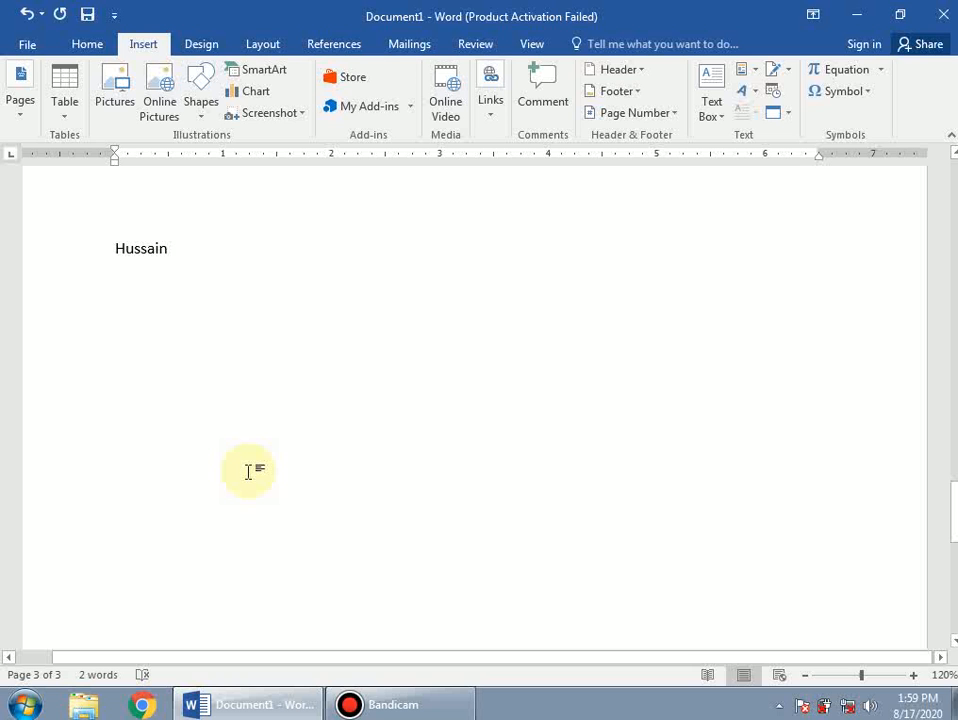
key("ctrl+z")
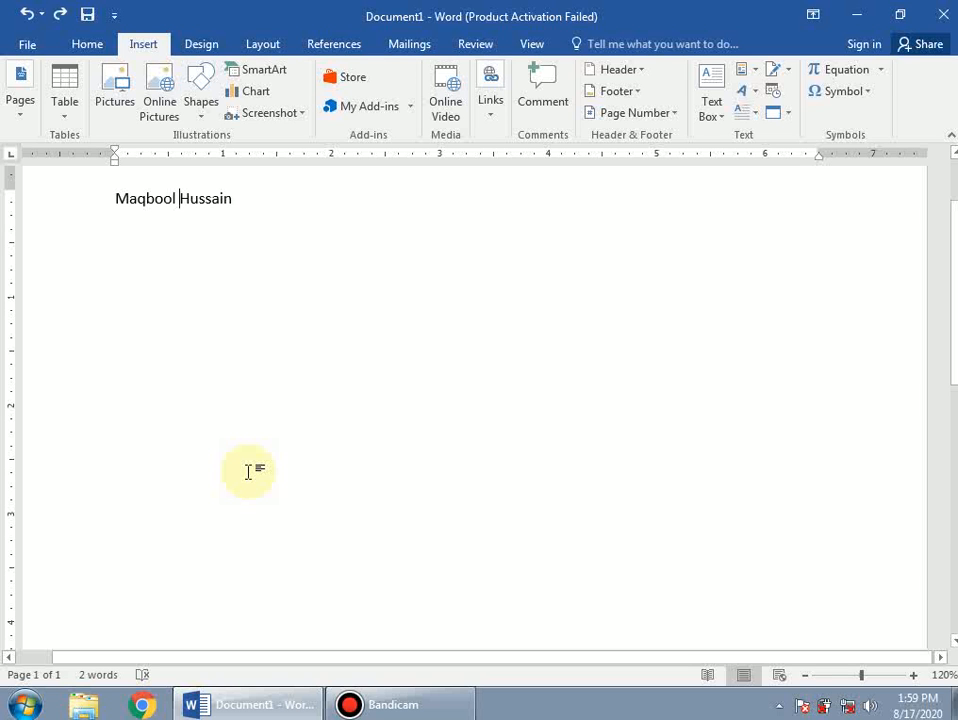
scroll(234, 368, "up", 2)
Insert a Blank Page after the name, making the document two pages.
left_click(255, 315)
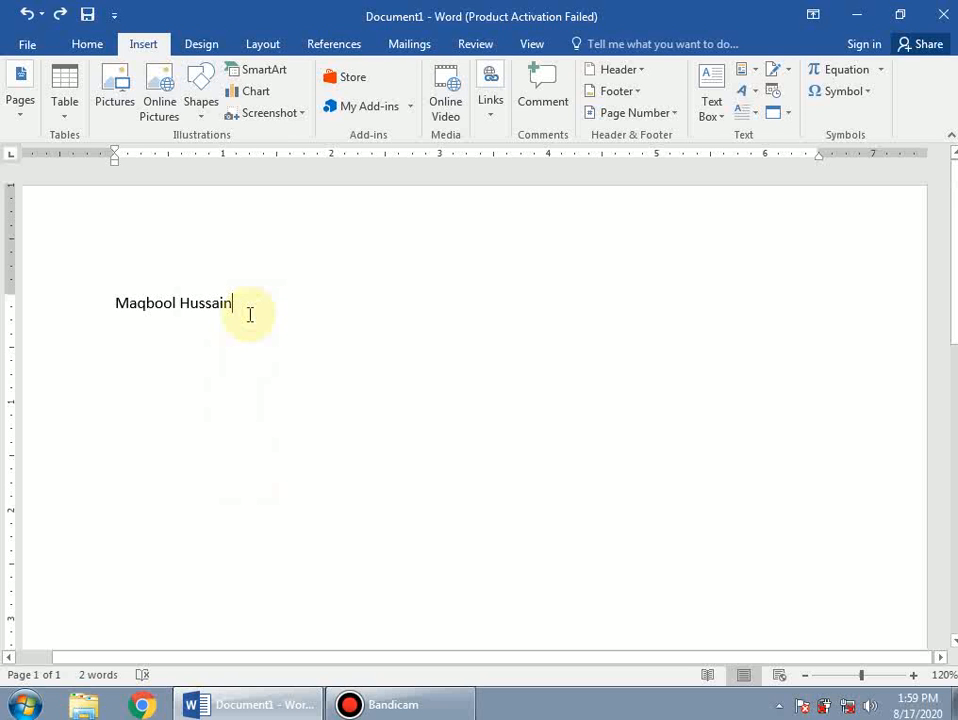
left_click(22, 100)
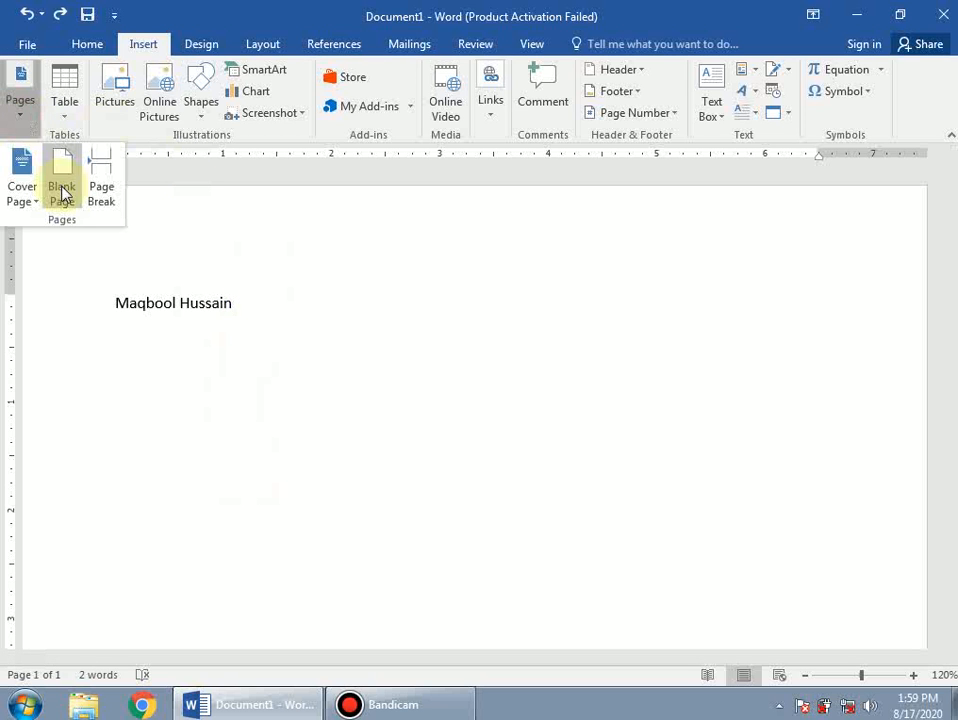
left_click(62, 193)
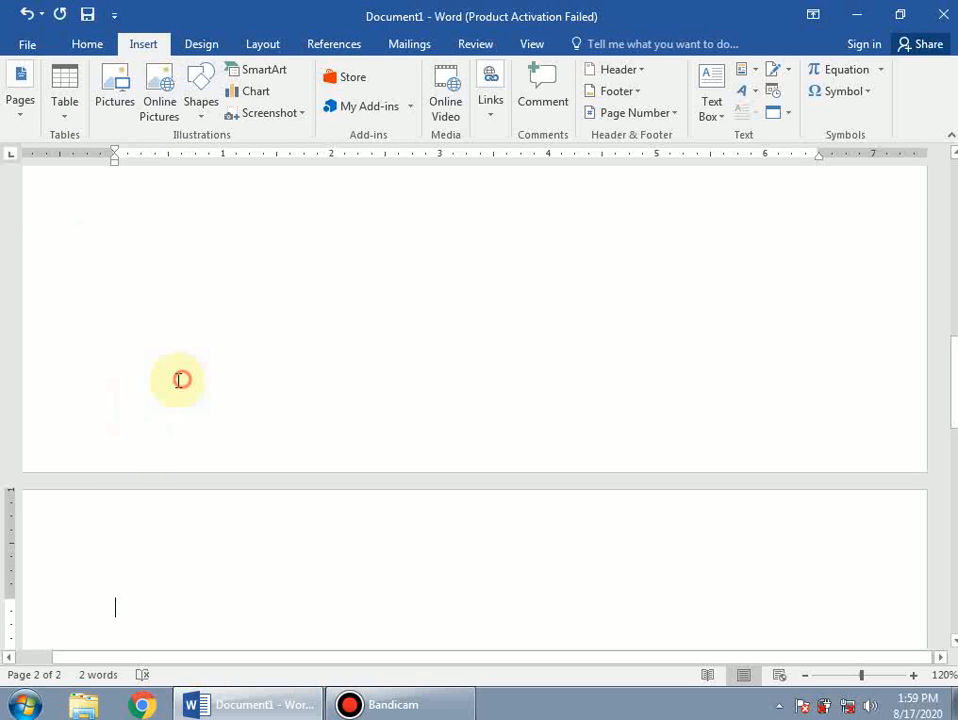
scroll(172, 390, "up", 15)
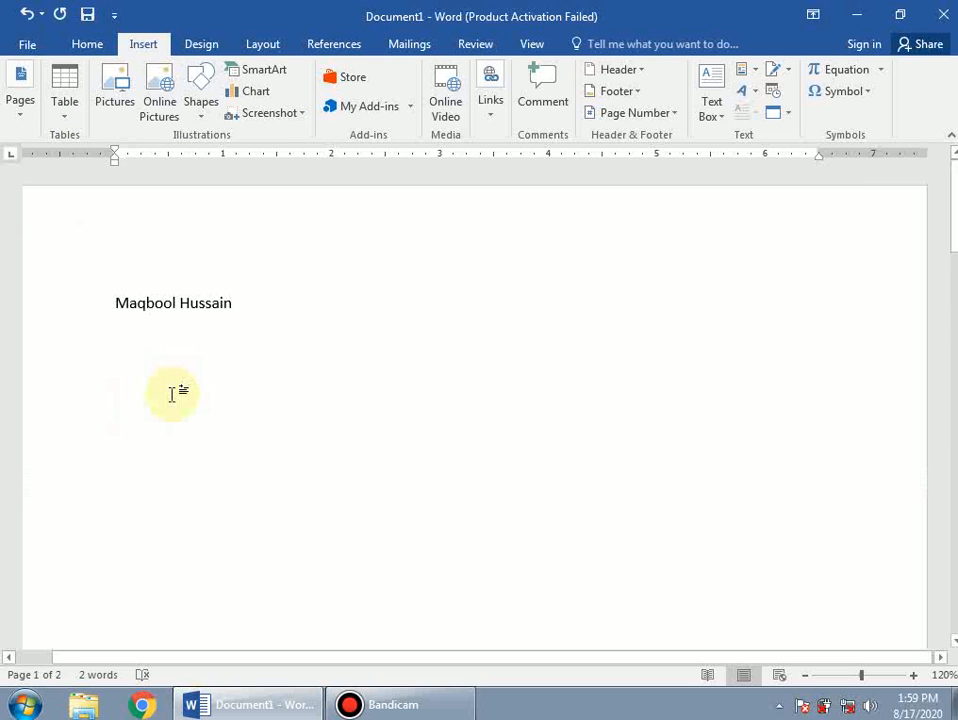
scroll(172, 393, "down", 15)
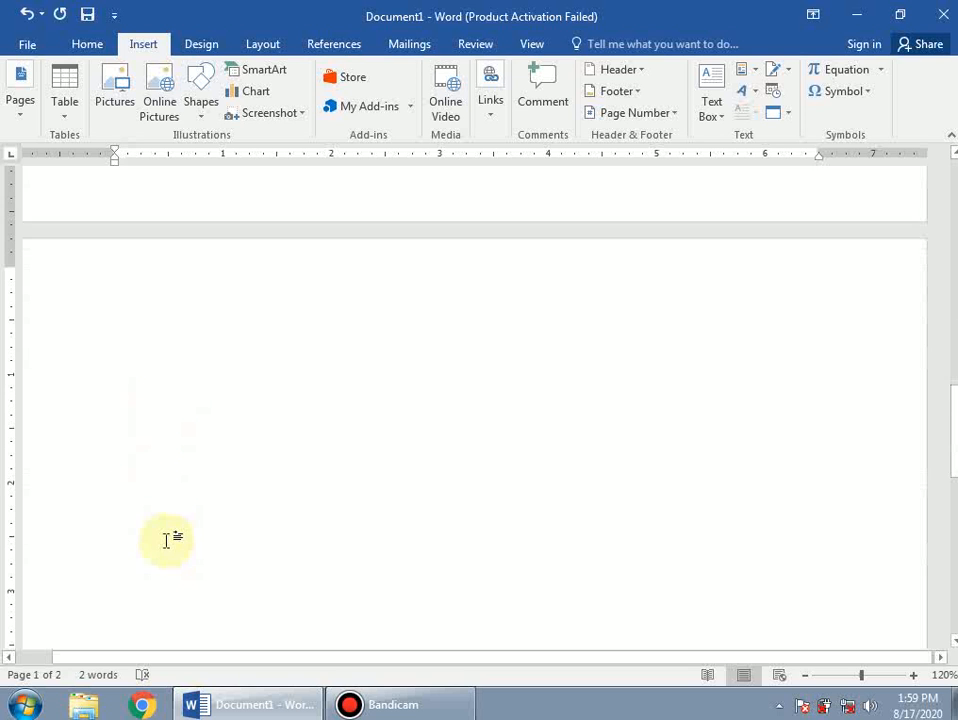
scroll(139, 577, "down", 6)
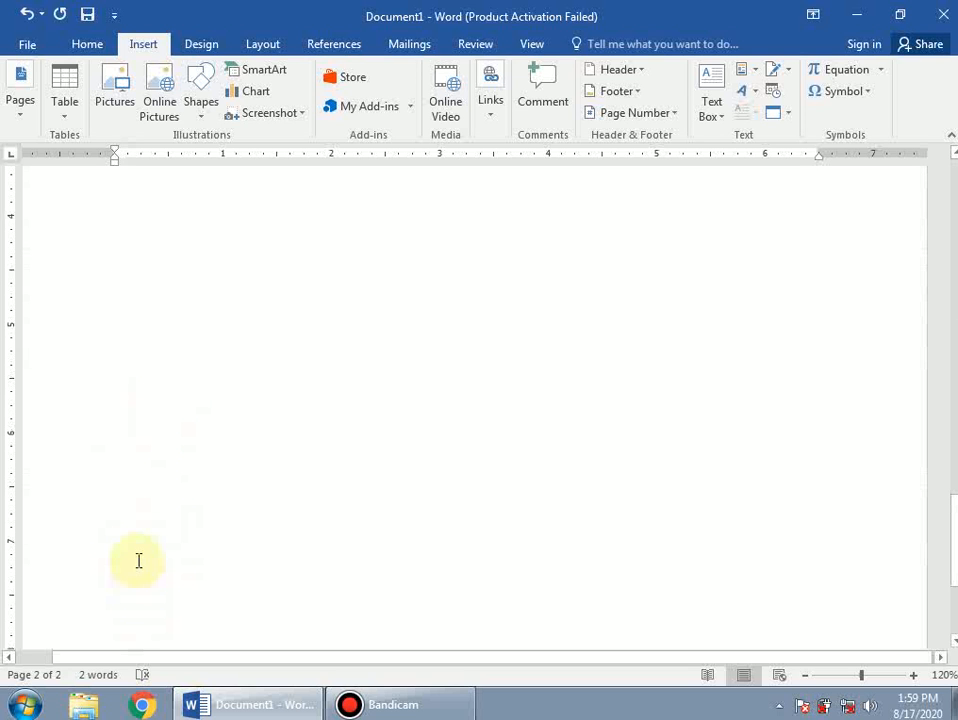
scroll(110, 361, "up", 20)
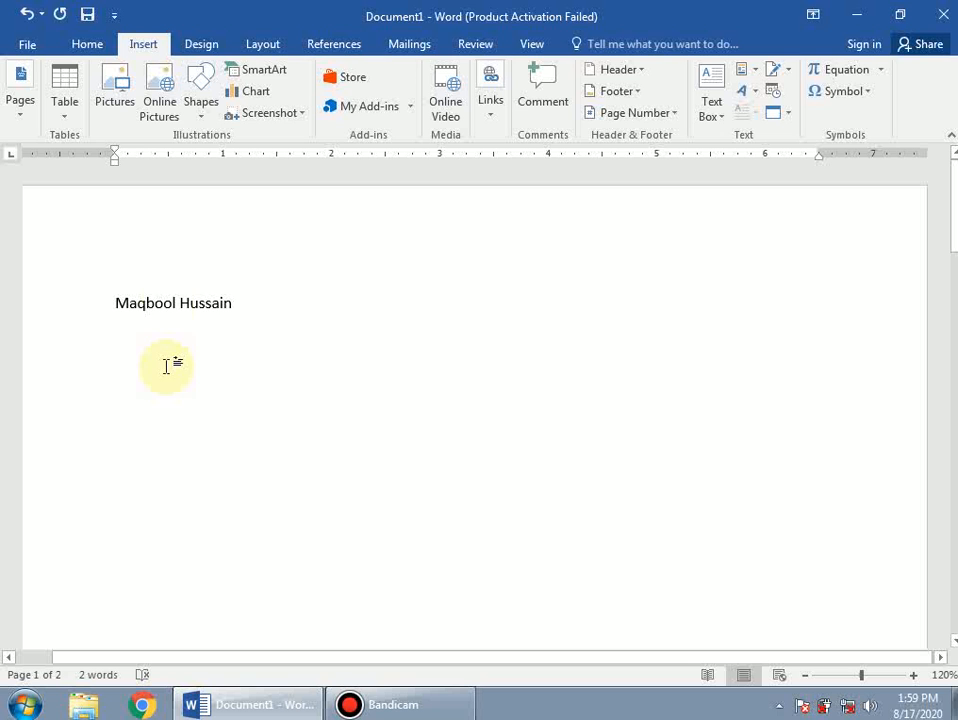
left_click(180, 303)
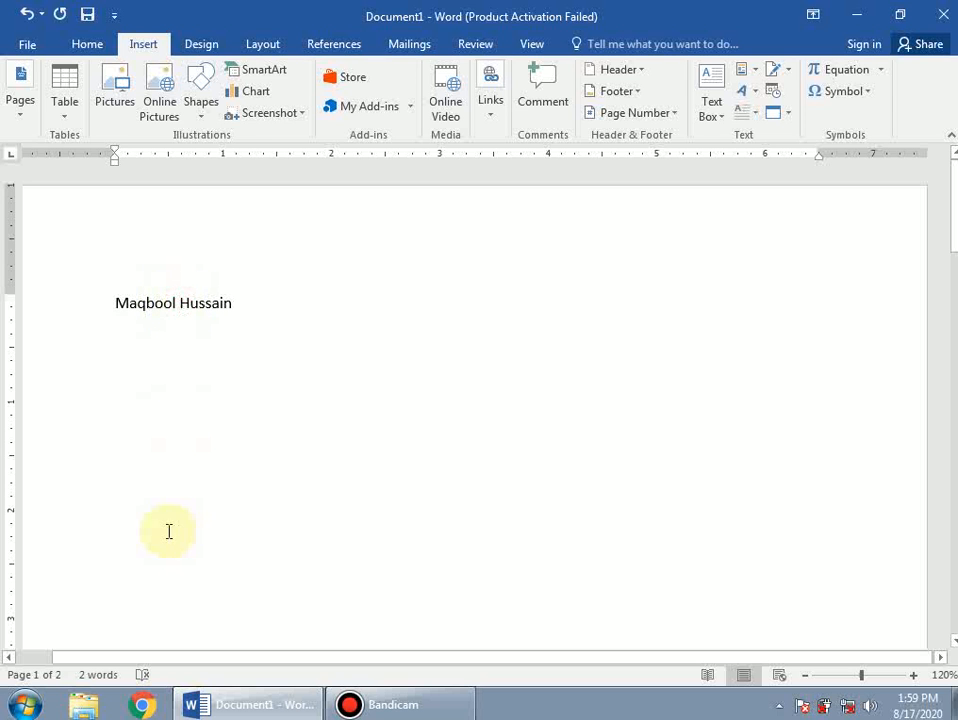
left_click(20, 117)
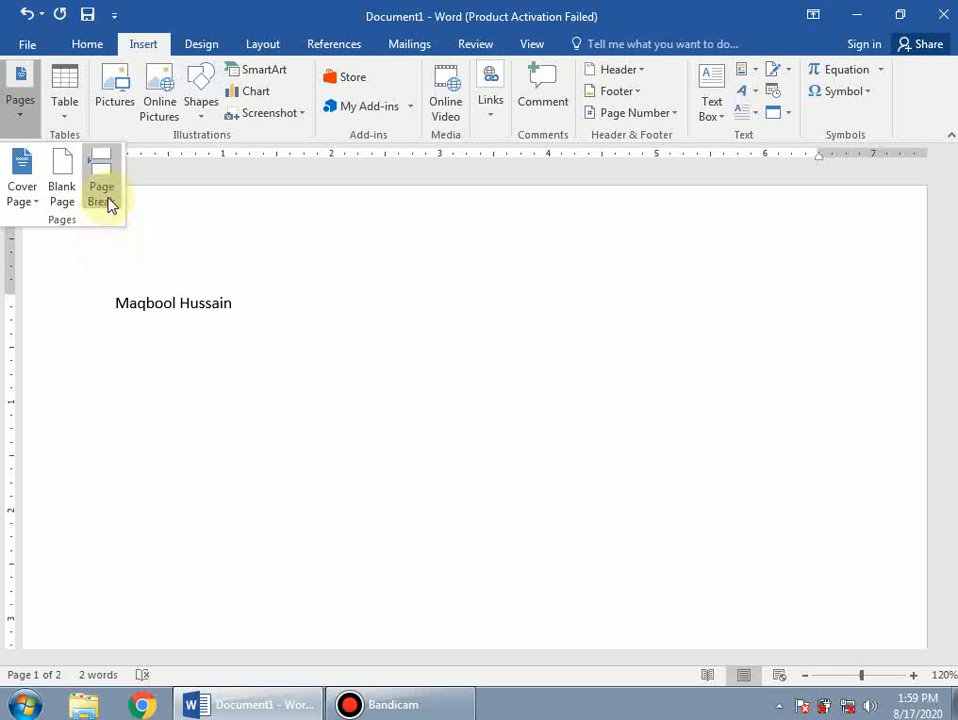
Insert a Page Break before the surname so it starts its own page.
left_click(177, 303)
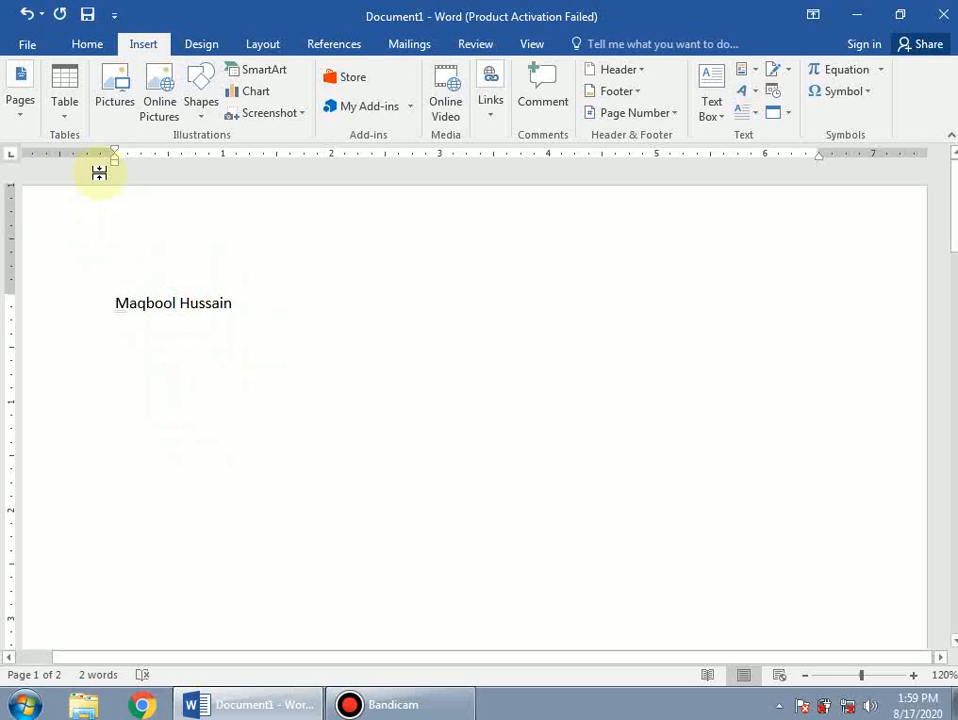
left_click(24, 118)
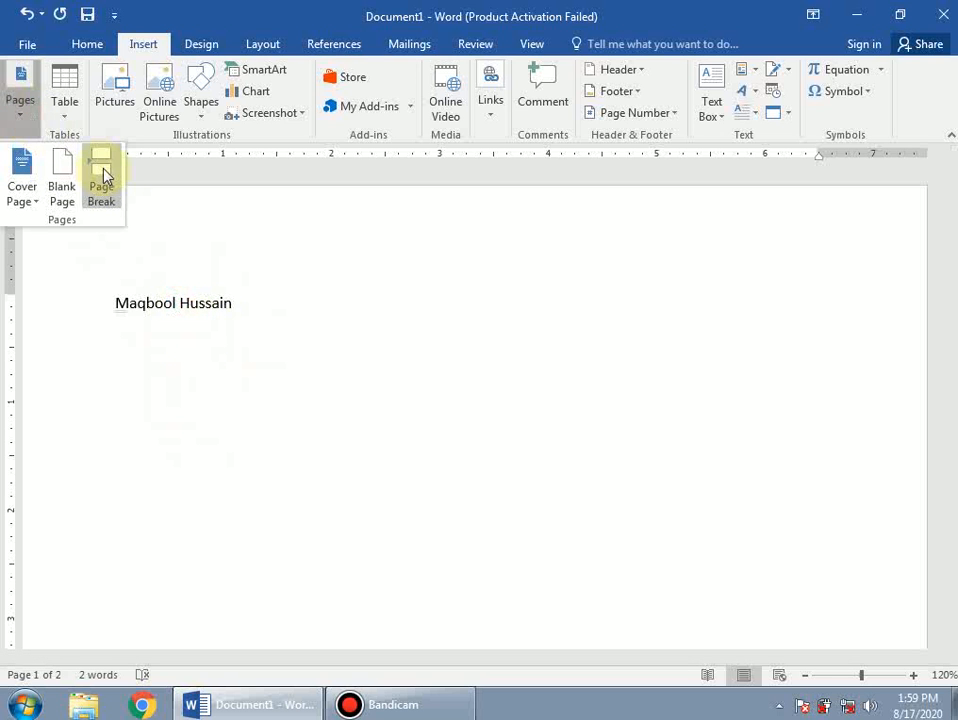
left_click(104, 174)
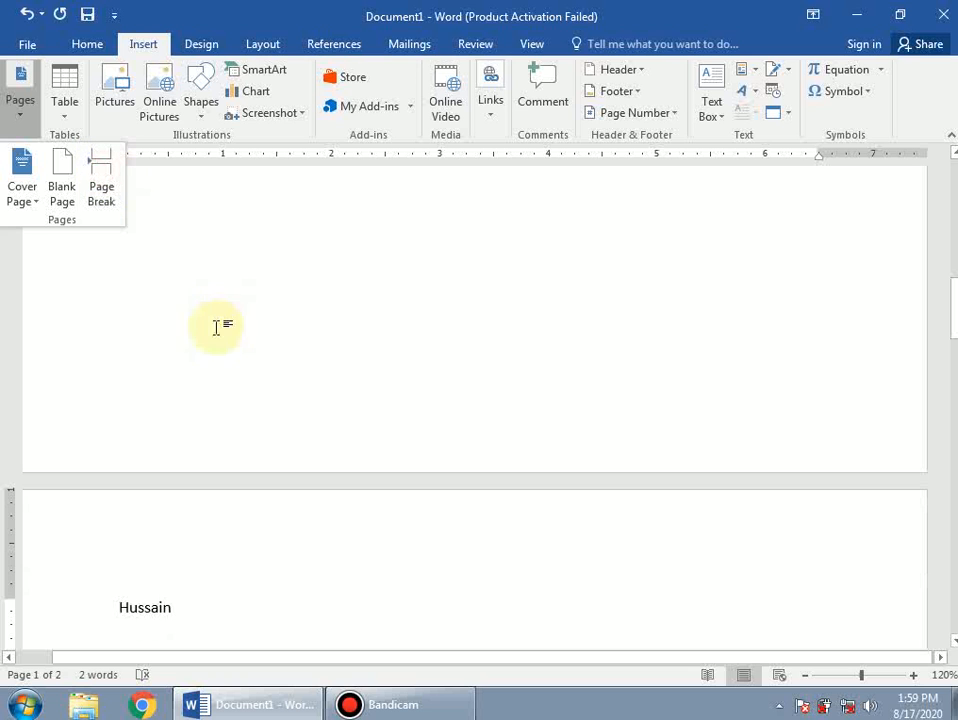
scroll(154, 312, "up", 10)
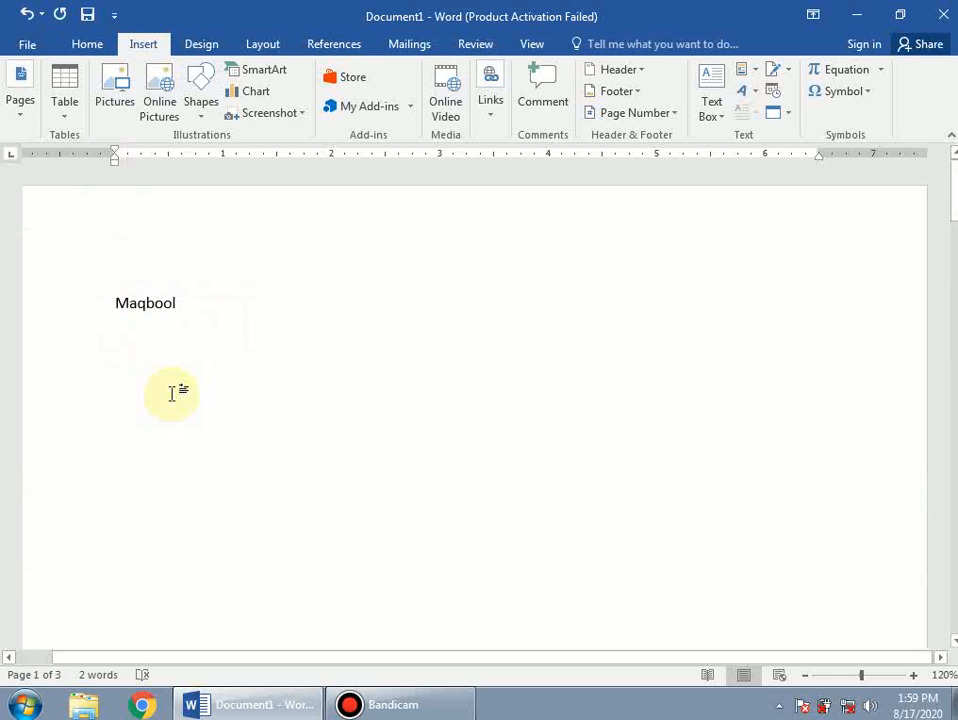
scroll(172, 393, "down", 10)
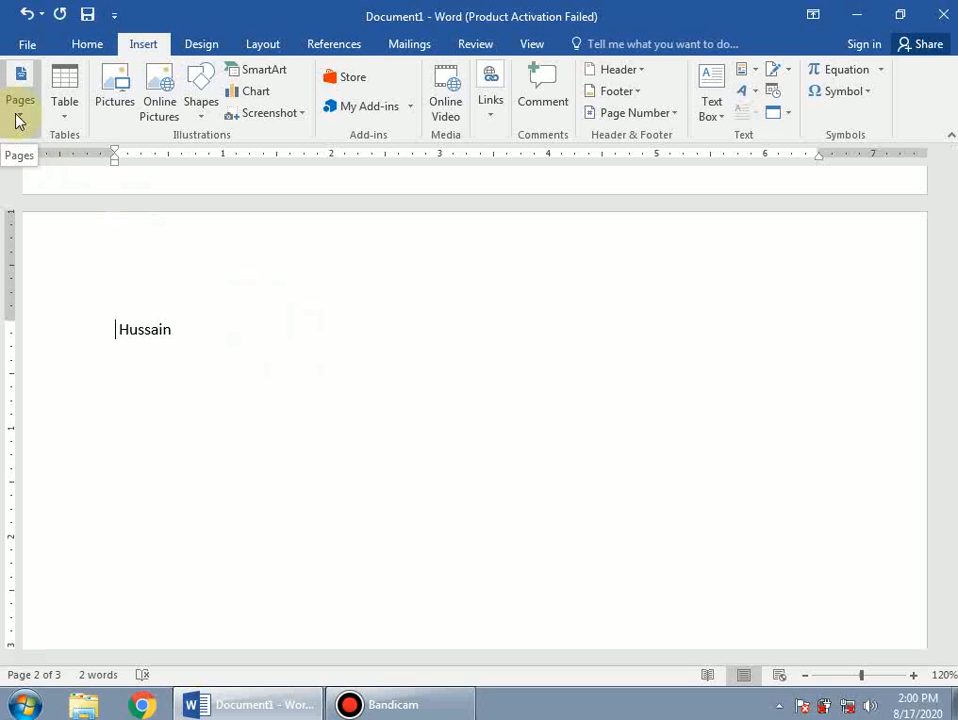
left_click(228, 336)
Show image 2 from desktop folder w, the JAZAKALLAH slide, as a full-screen slideshow.
key("super+d")
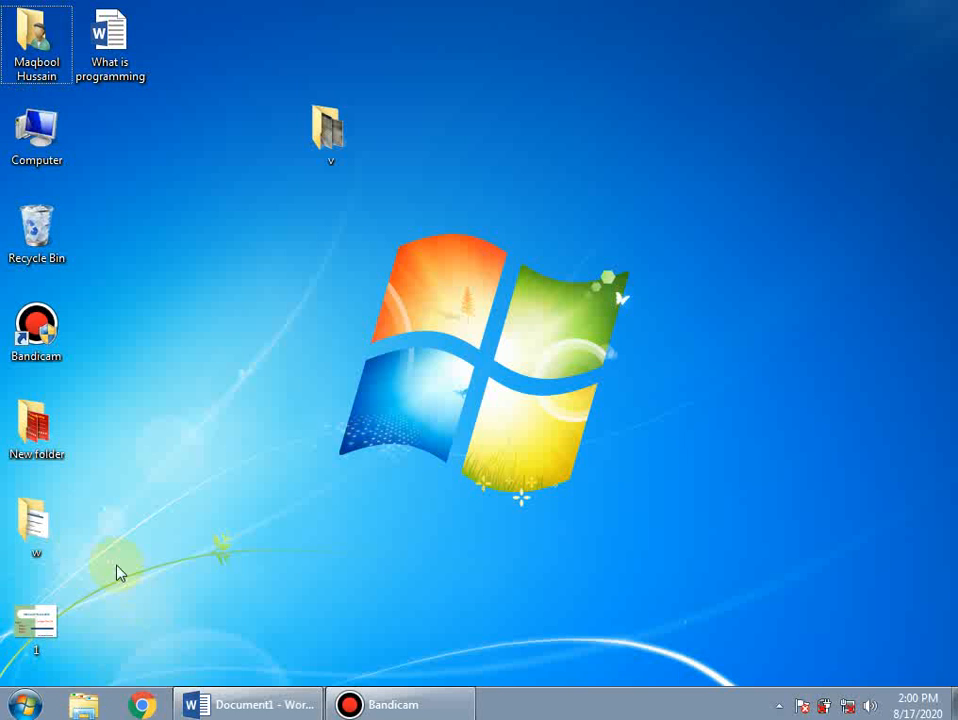
double_click(50, 526)
double_click(207, 162)
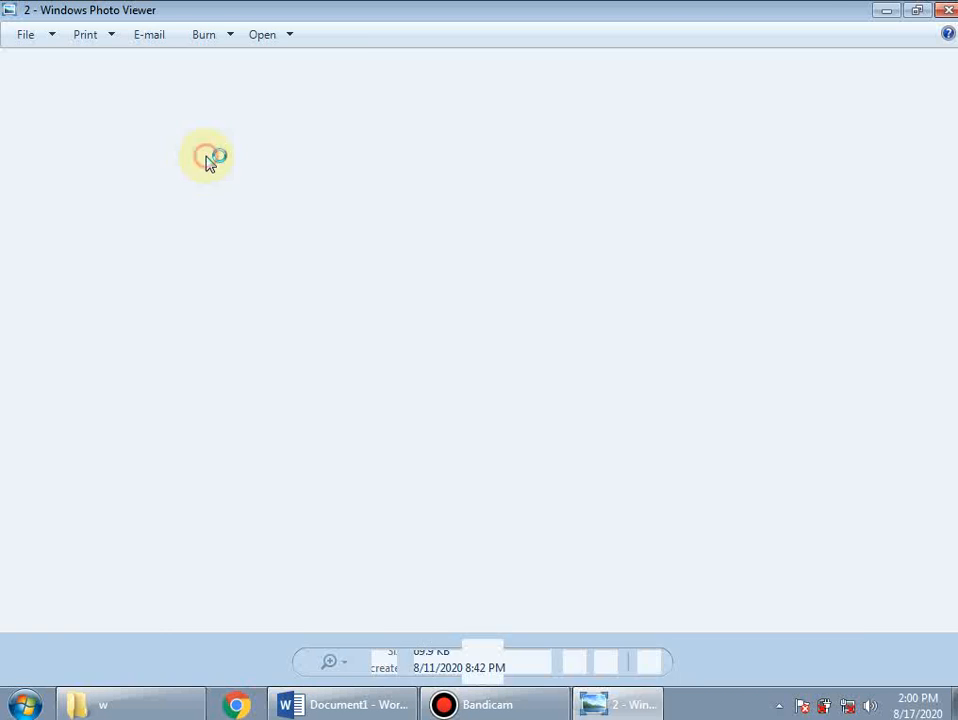
left_click(482, 663)
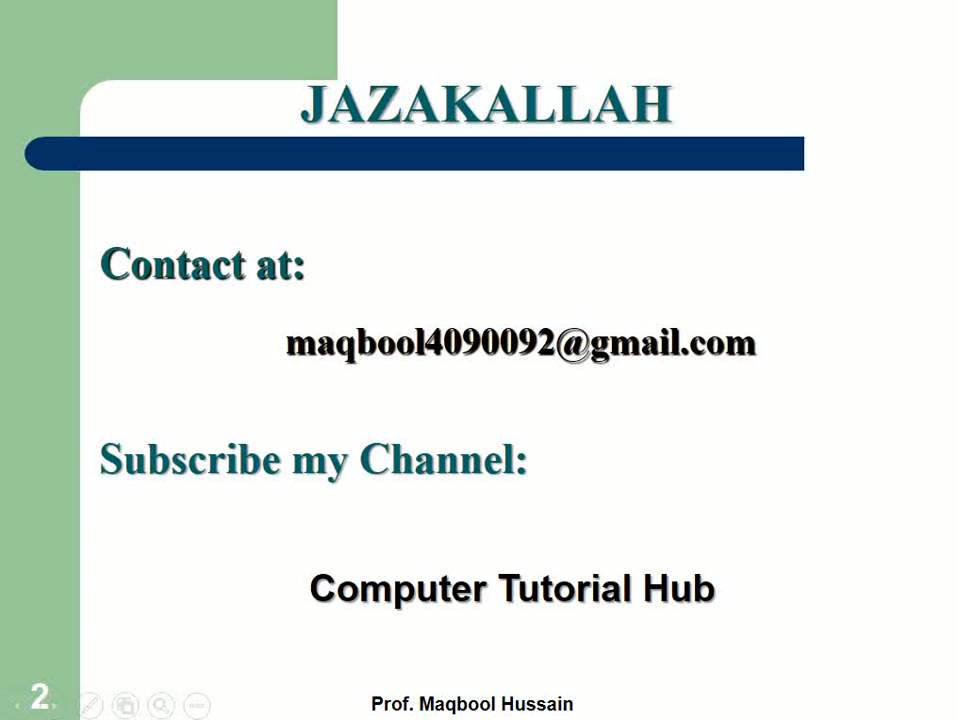